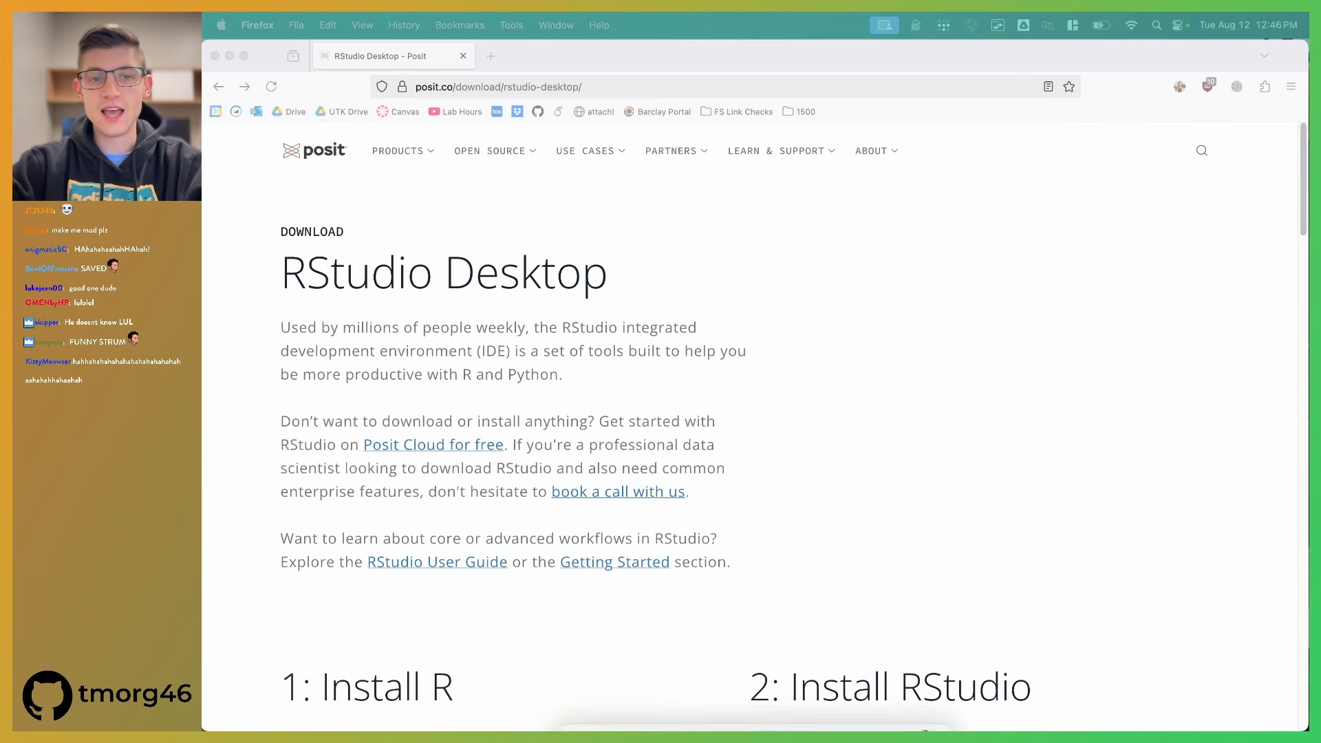
# Step: Examine the address of the RStudio Desktop download page and its Install R and Install RStudio sections
pyautogui.click(748, 357)
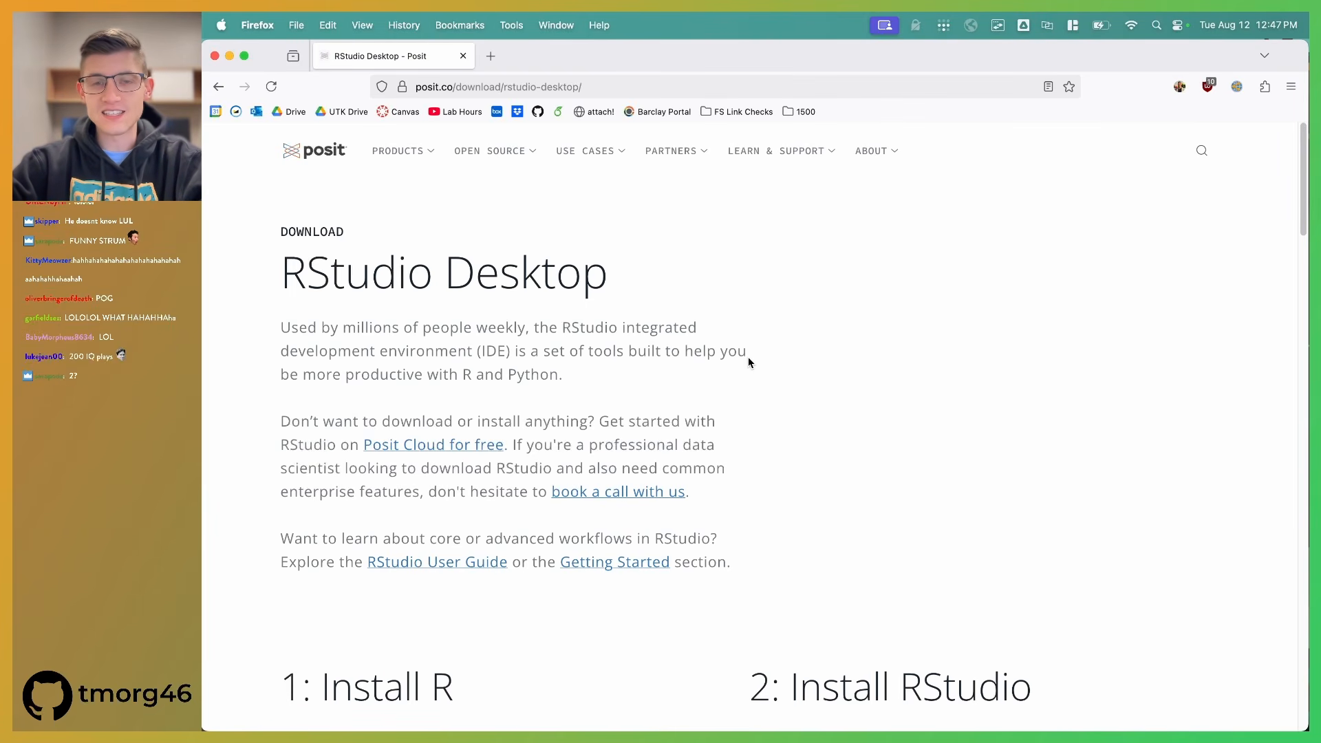
pyautogui.click(598, 86)
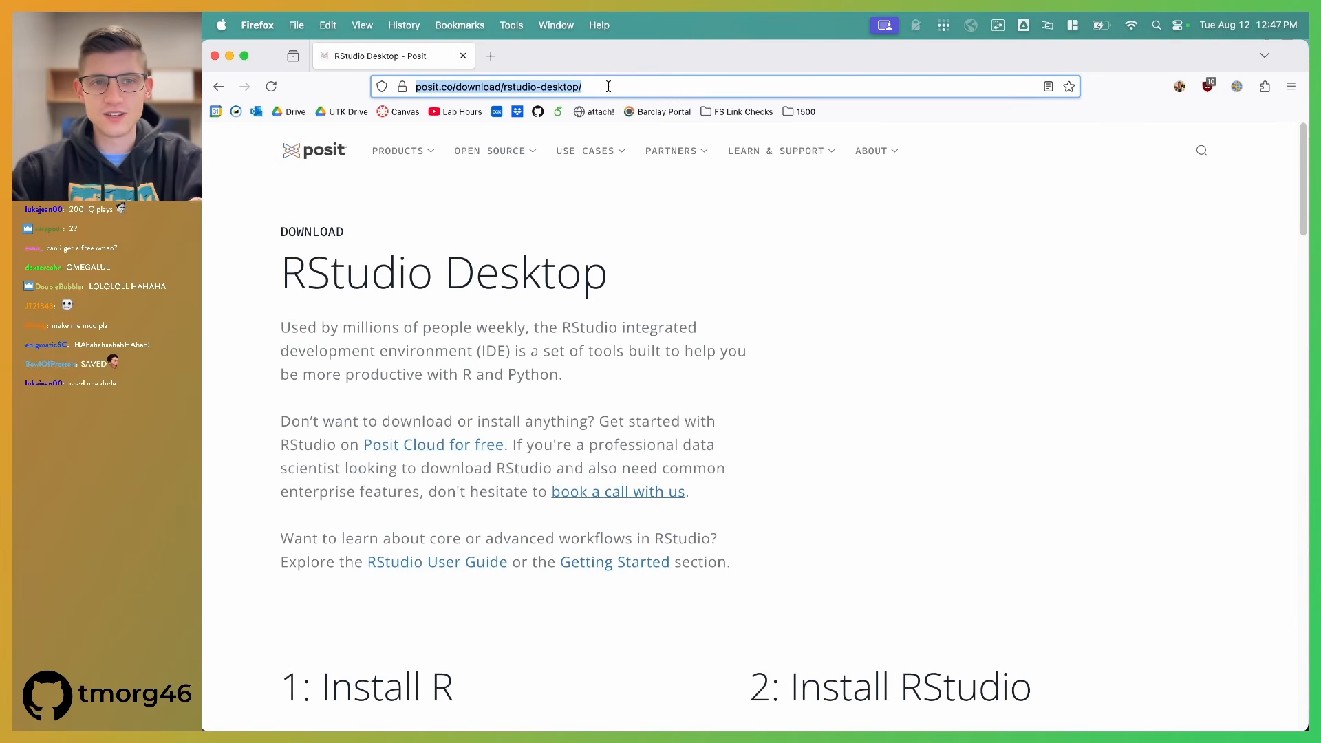
pyautogui.click(608, 86)
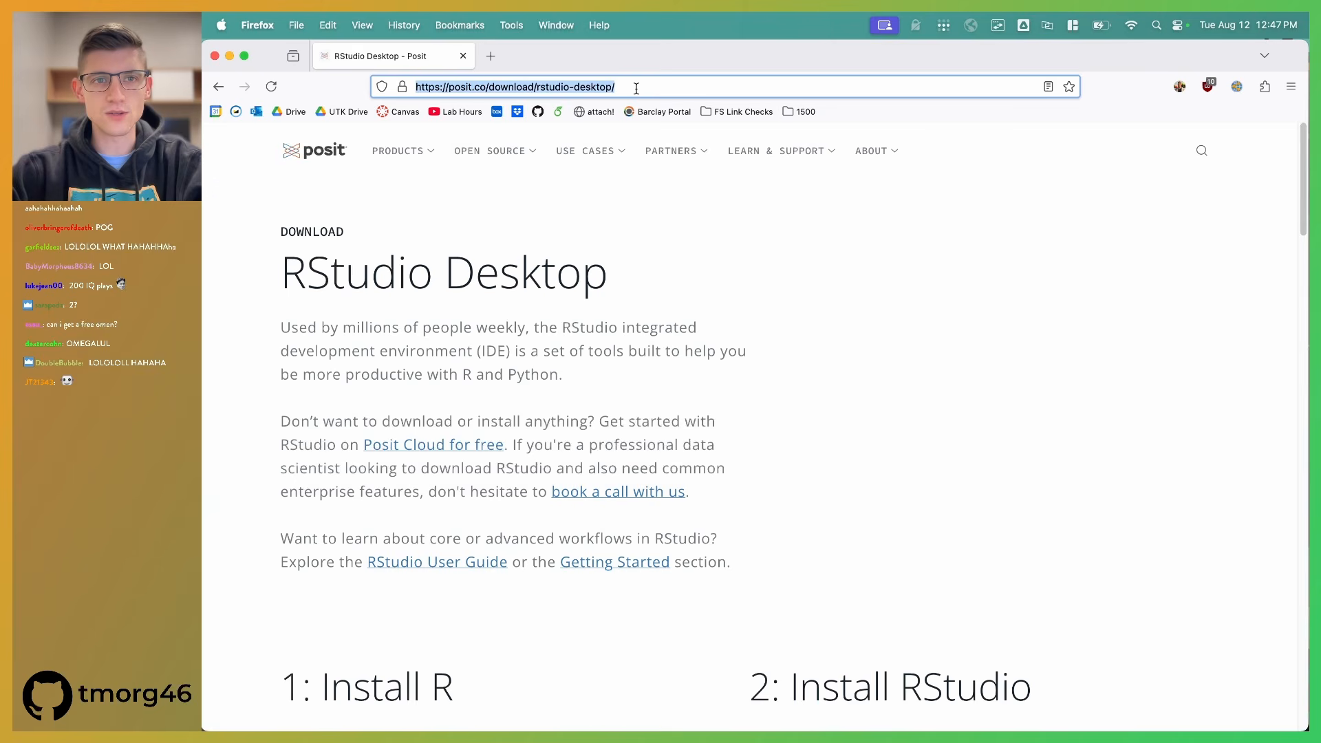
pyautogui.click(696, 241)
pyautogui.scroll(-5, 727, 267)
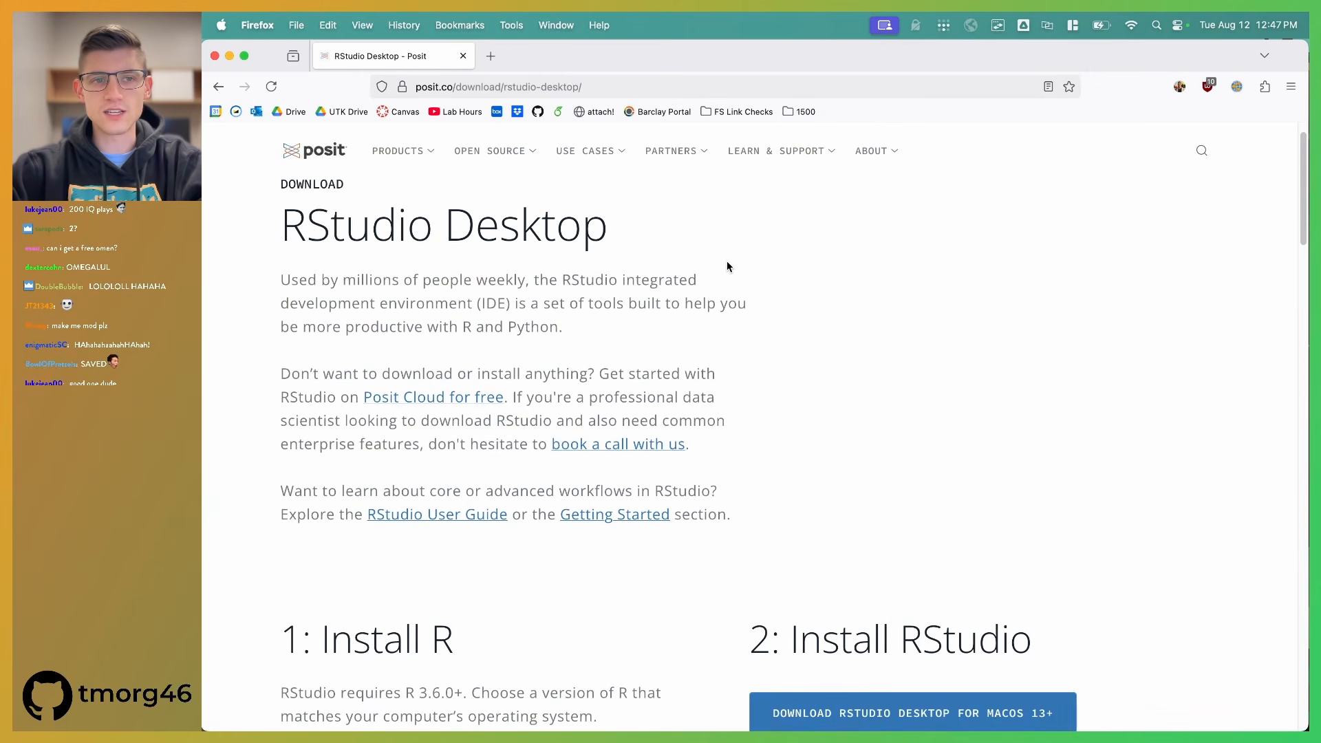
pyautogui.scroll(-4, 726, 267)
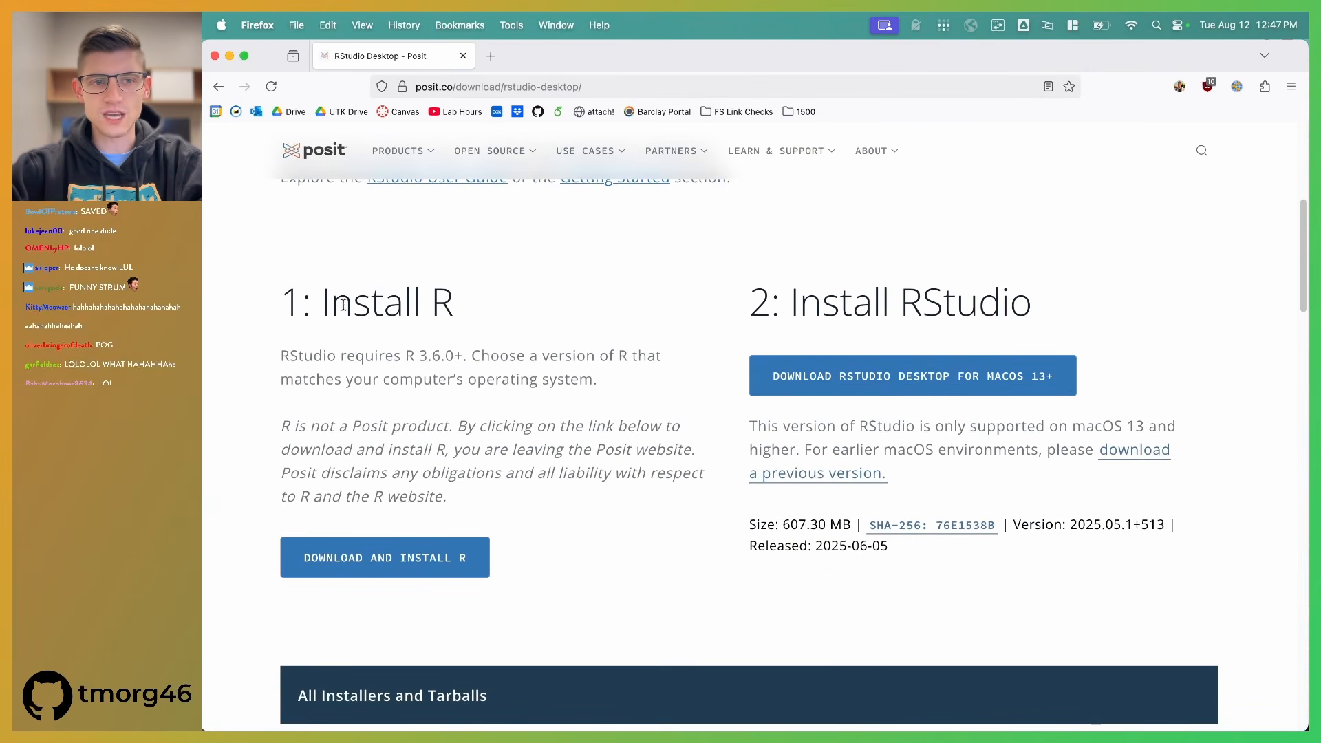
pyautogui.moveTo(322, 302); pyautogui.dragTo(517, 313)
pyautogui.click(517, 313)
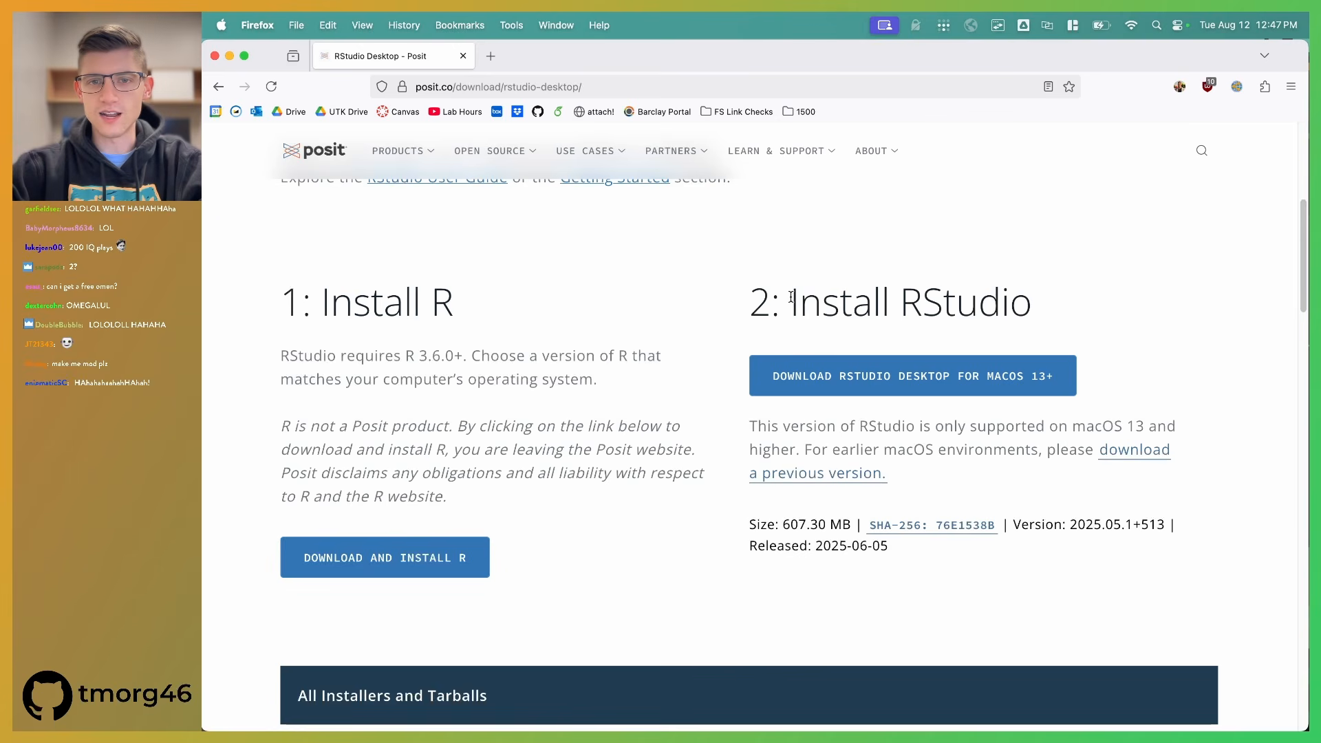
pyautogui.moveTo(790, 297); pyautogui.dragTo(1031, 310)
pyautogui.click(1024, 264)
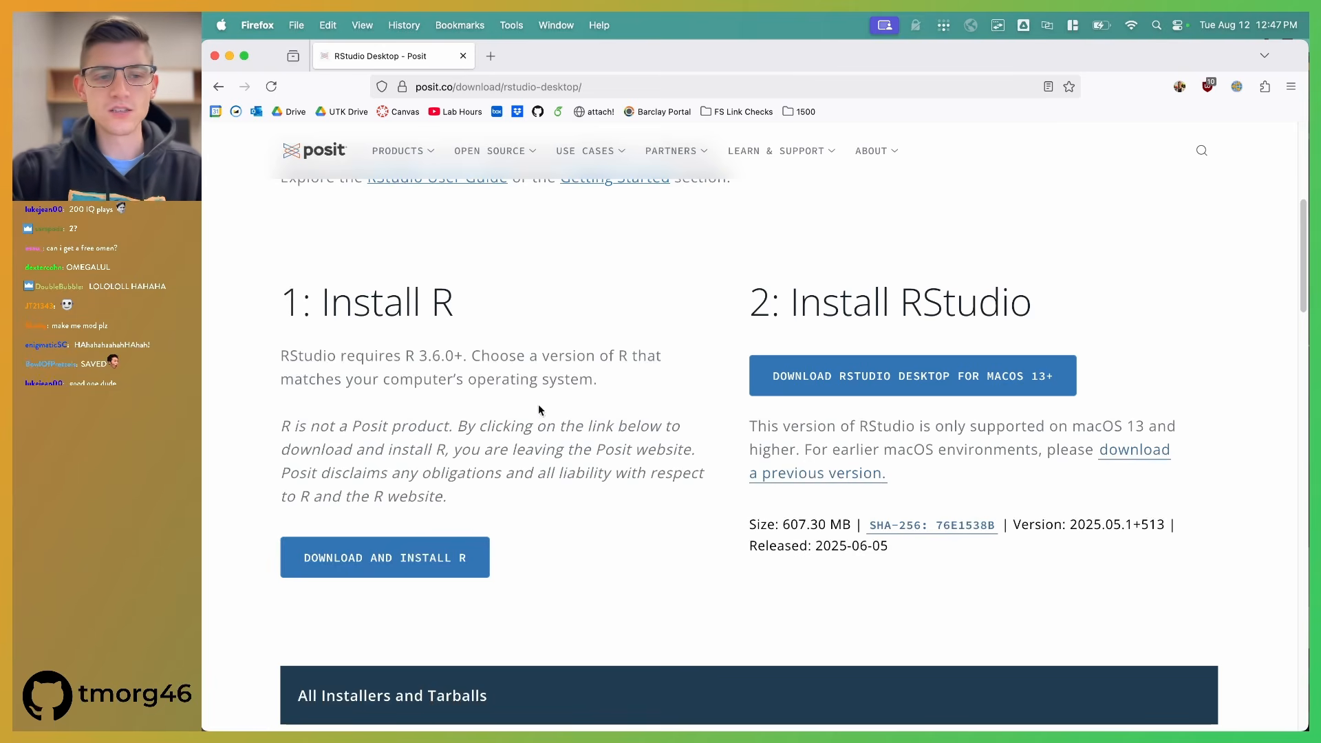
# Step: Open CRAN from the Install R section and go to the R for macOS page with the Apple silicon release
pyautogui.click(386, 563)
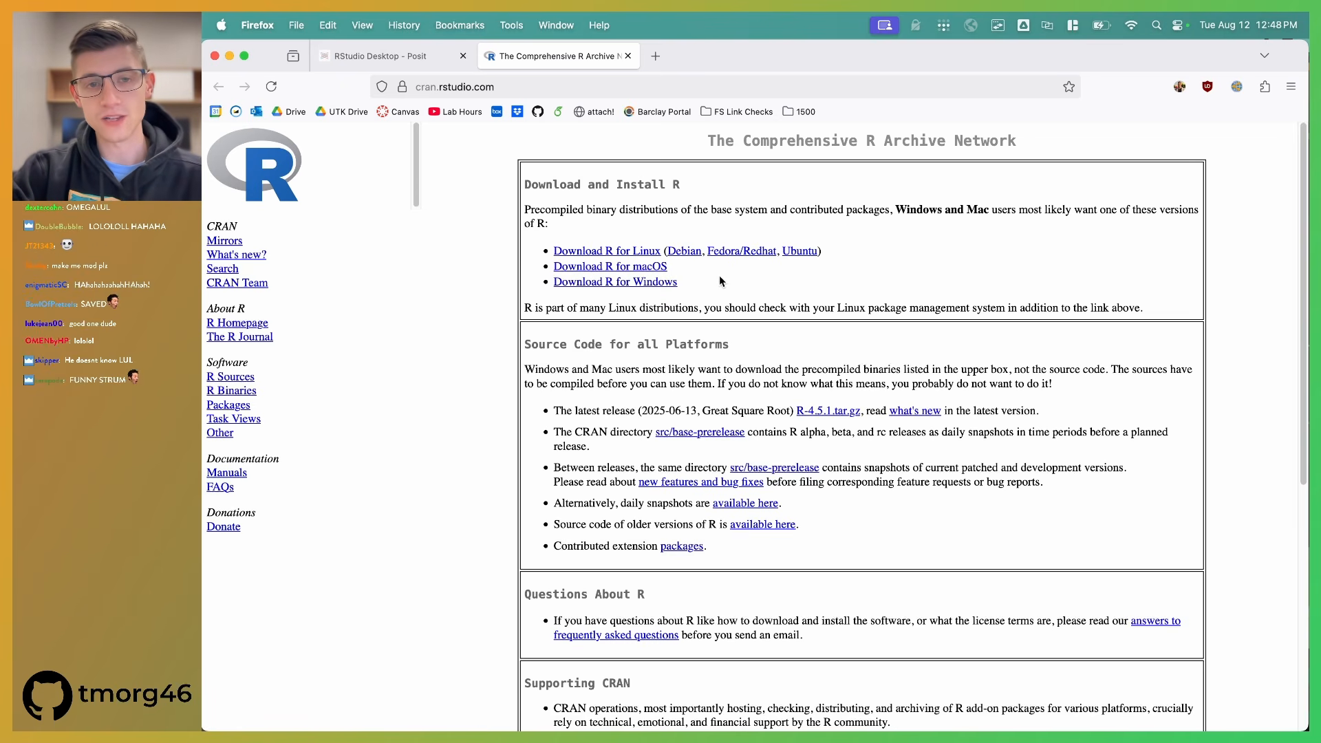
pyautogui.click(639, 267)
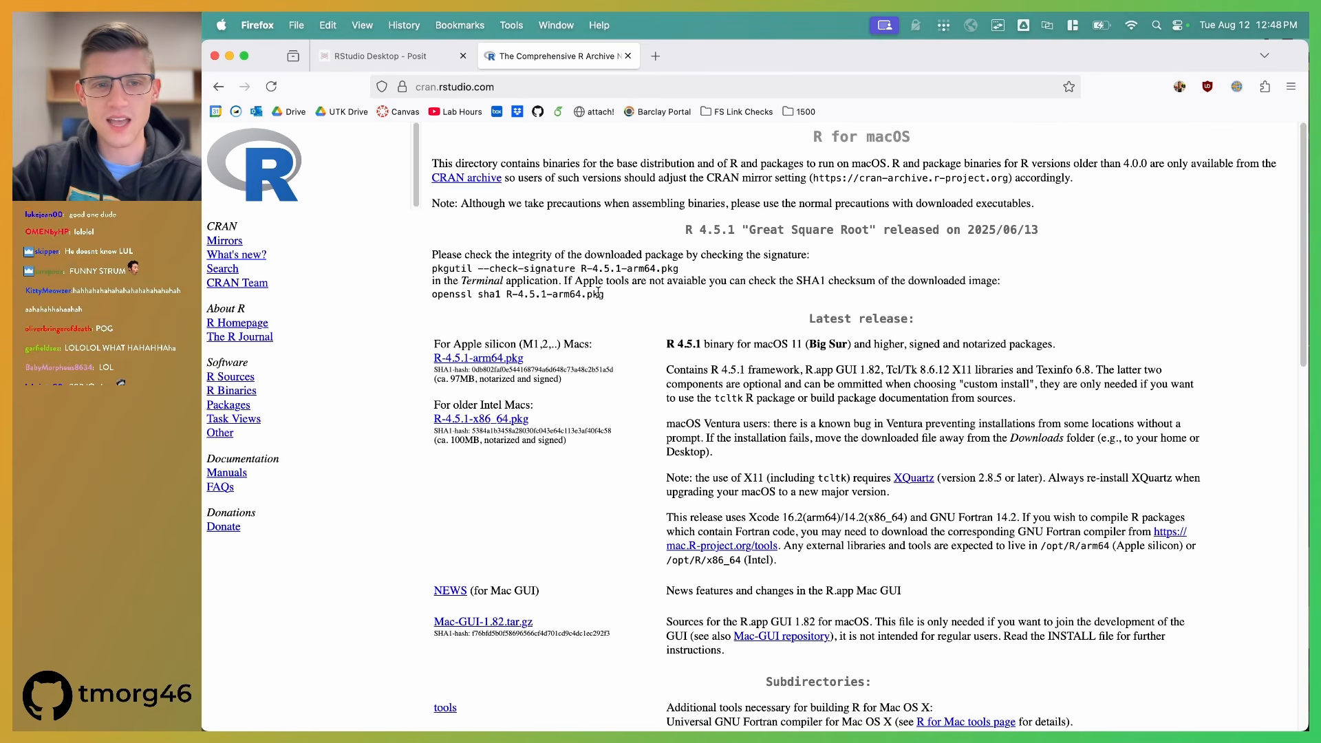
pyautogui.moveTo(453, 343); pyautogui.dragTo(594, 344)
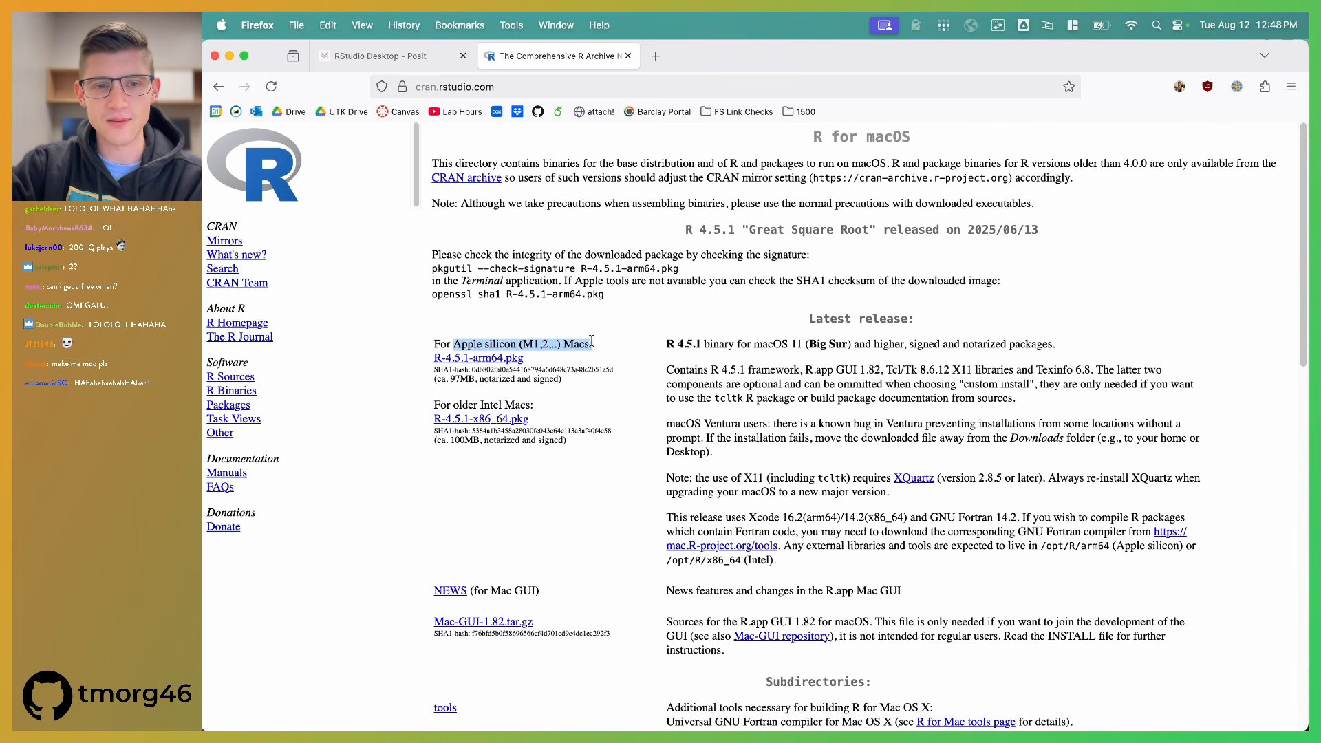
pyautogui.click(609, 351)
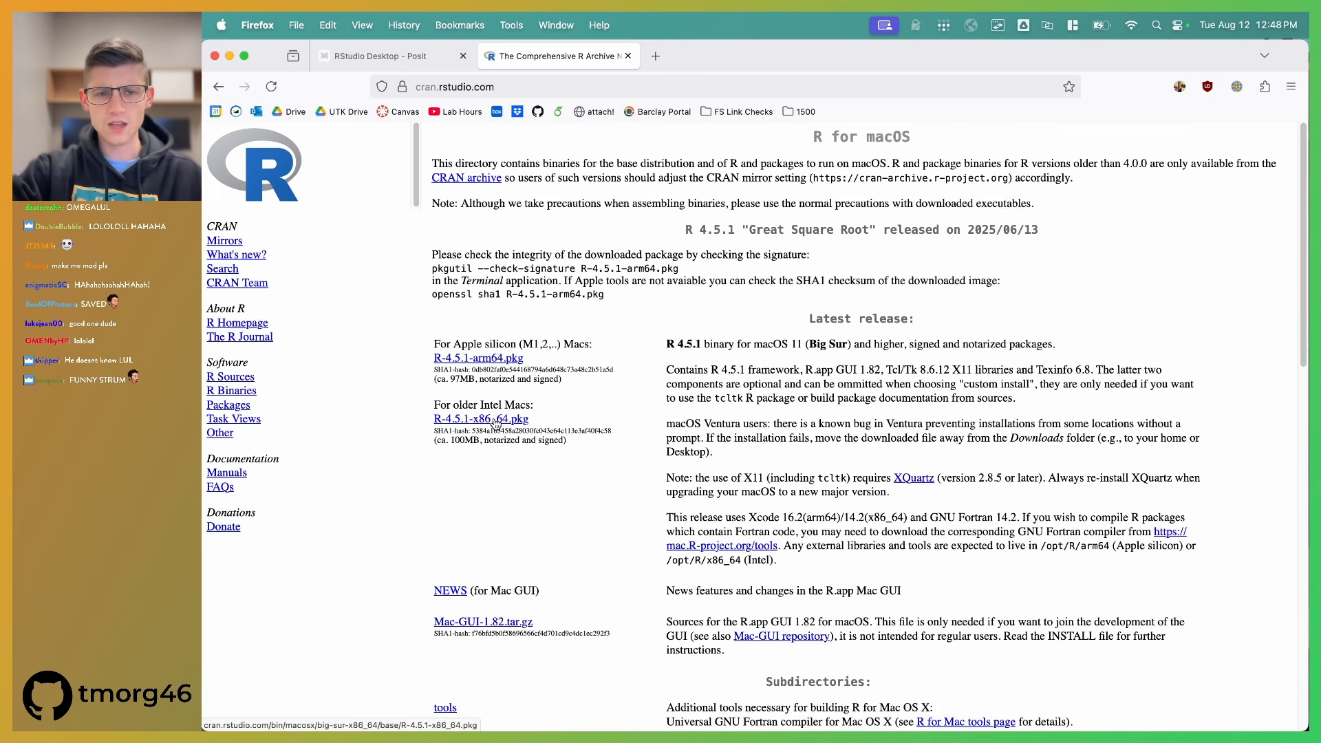
# Step: Check this Mac's chip type and download the Apple silicon package R-4.5.1-arm64.pkg
pyautogui.click(221, 24)
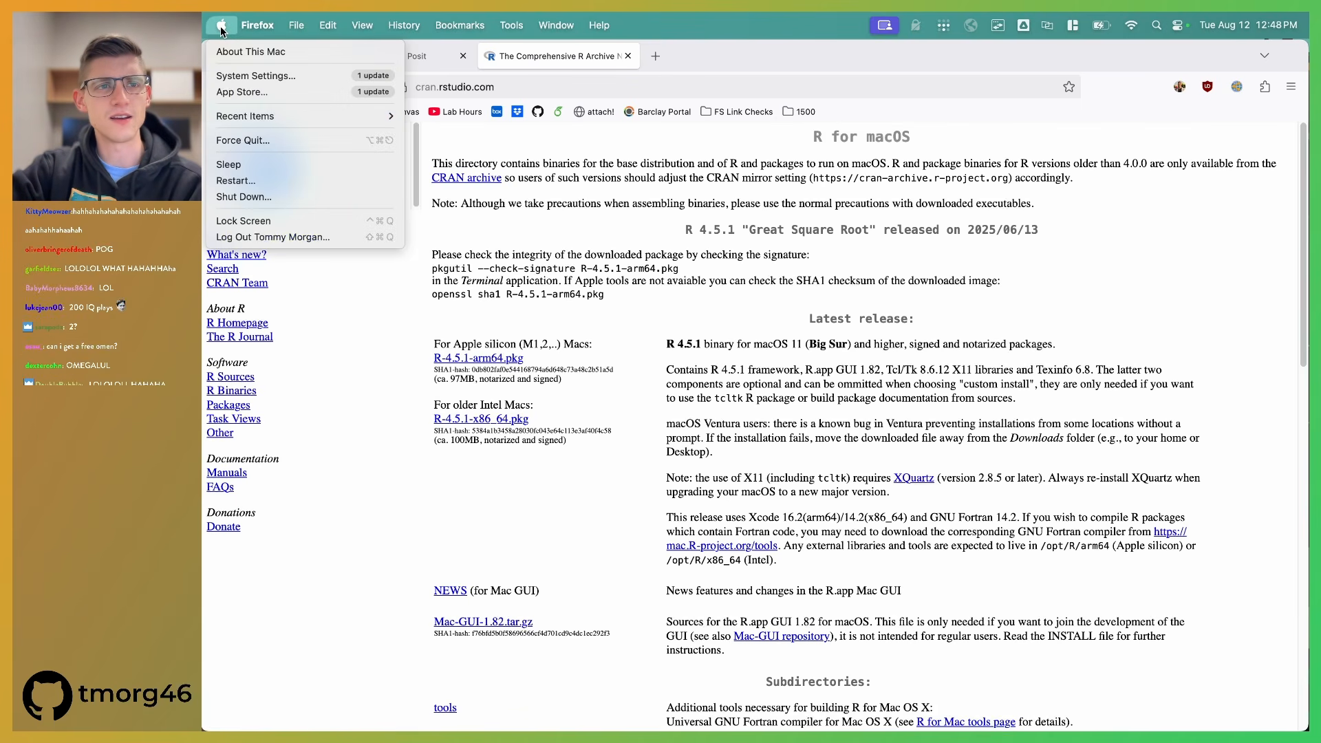
pyautogui.click(235, 52)
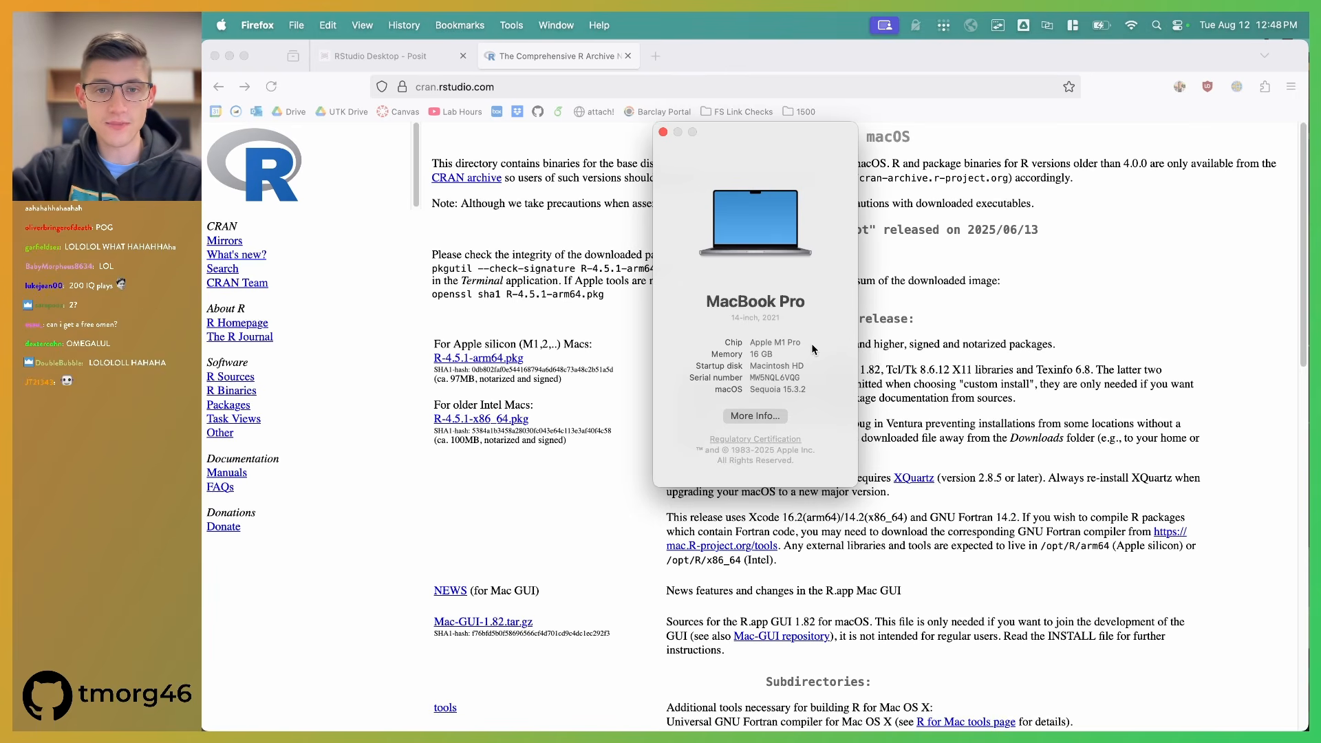
pyautogui.click(550, 321)
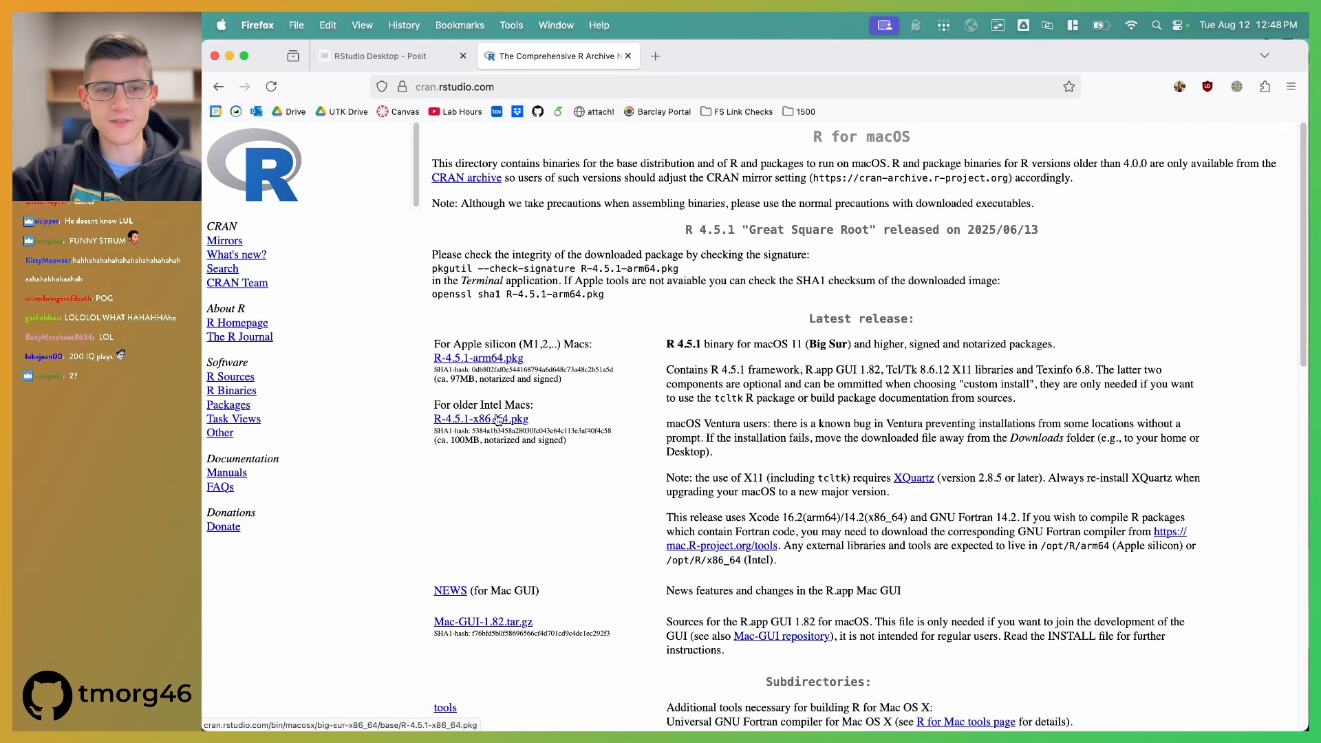
pyautogui.click(502, 360)
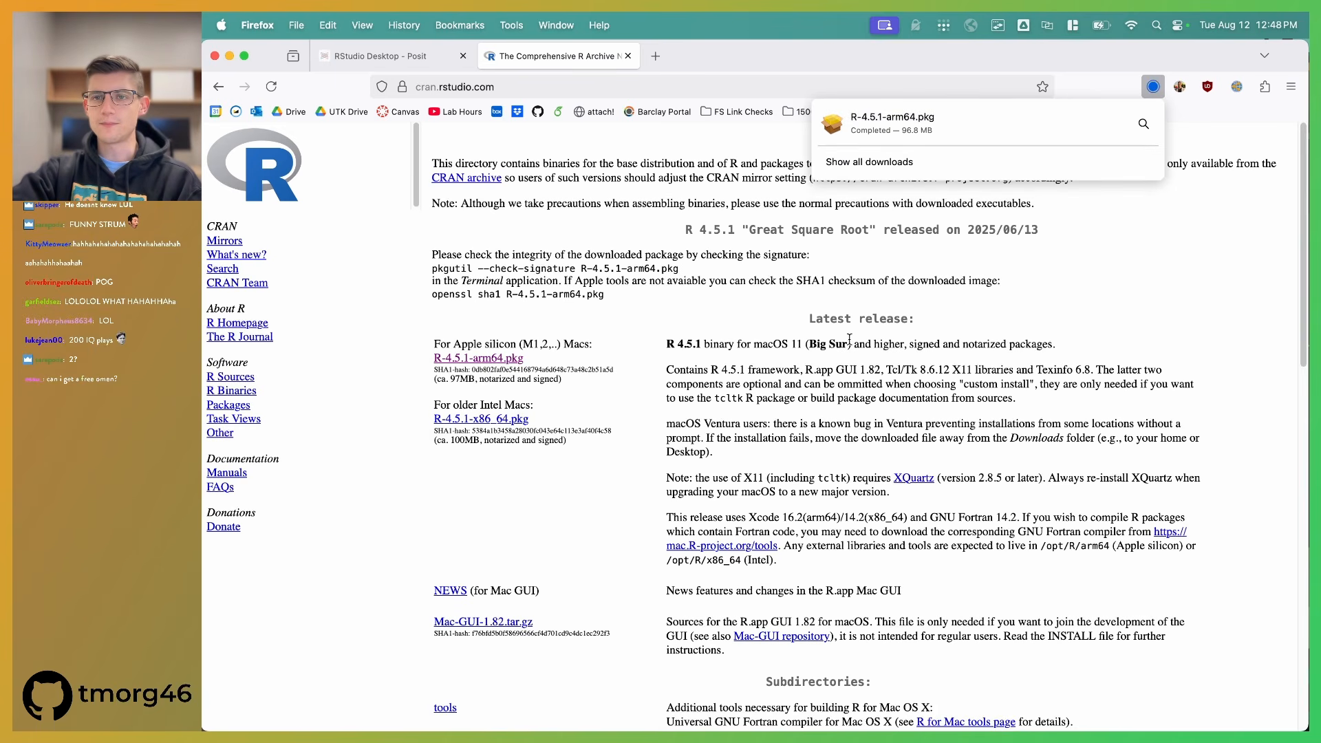
# Step: Open the downloaded R 4.5.1 package and proceed through the installer, agreeing to the software license
pyautogui.click(953, 126)
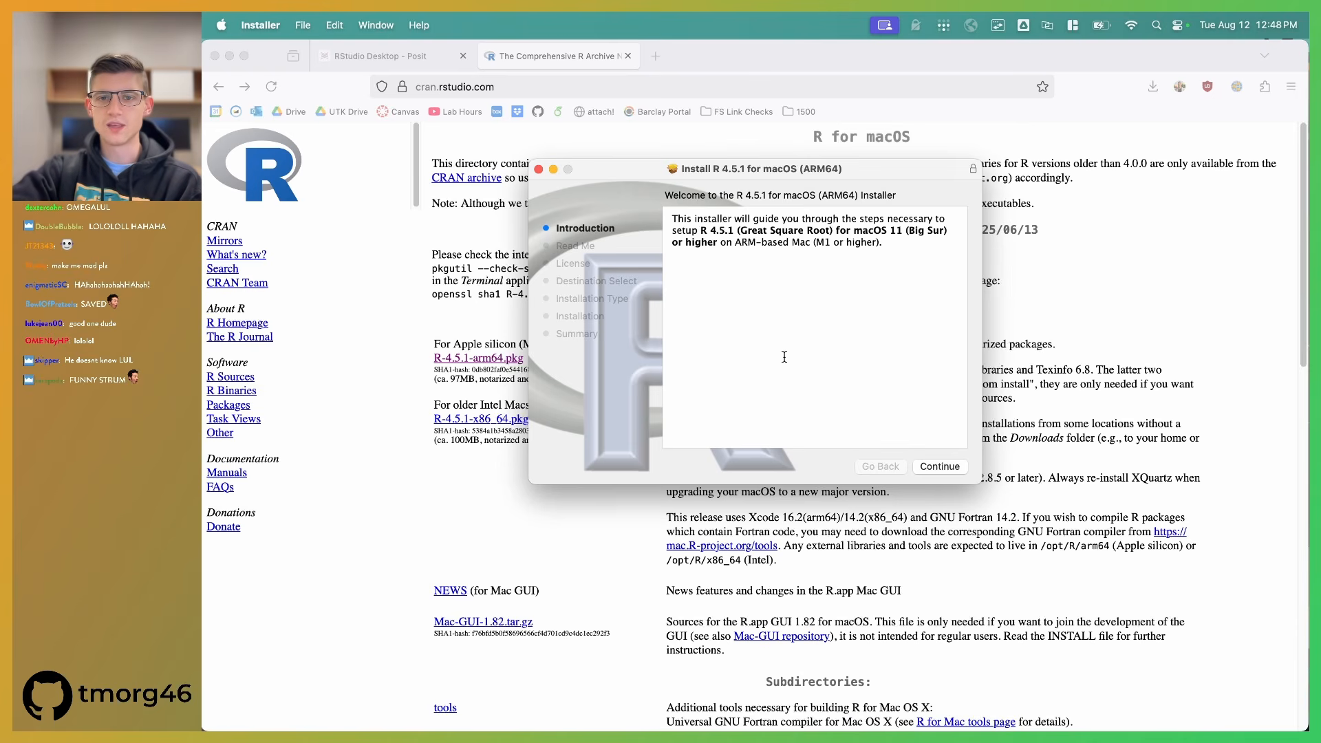
pyautogui.click(939, 467)
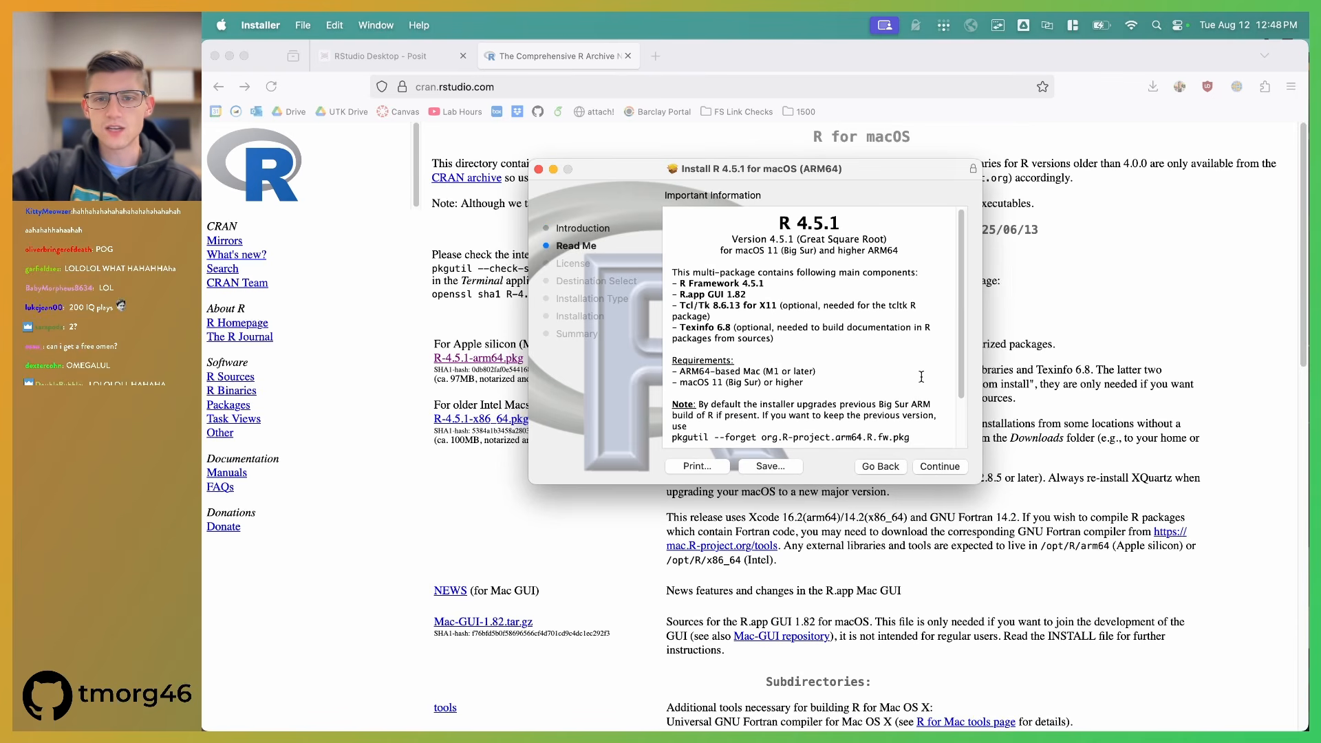
pyautogui.scroll(-5, 921, 376)
pyautogui.scroll(2, 921, 377)
pyautogui.click(938, 466)
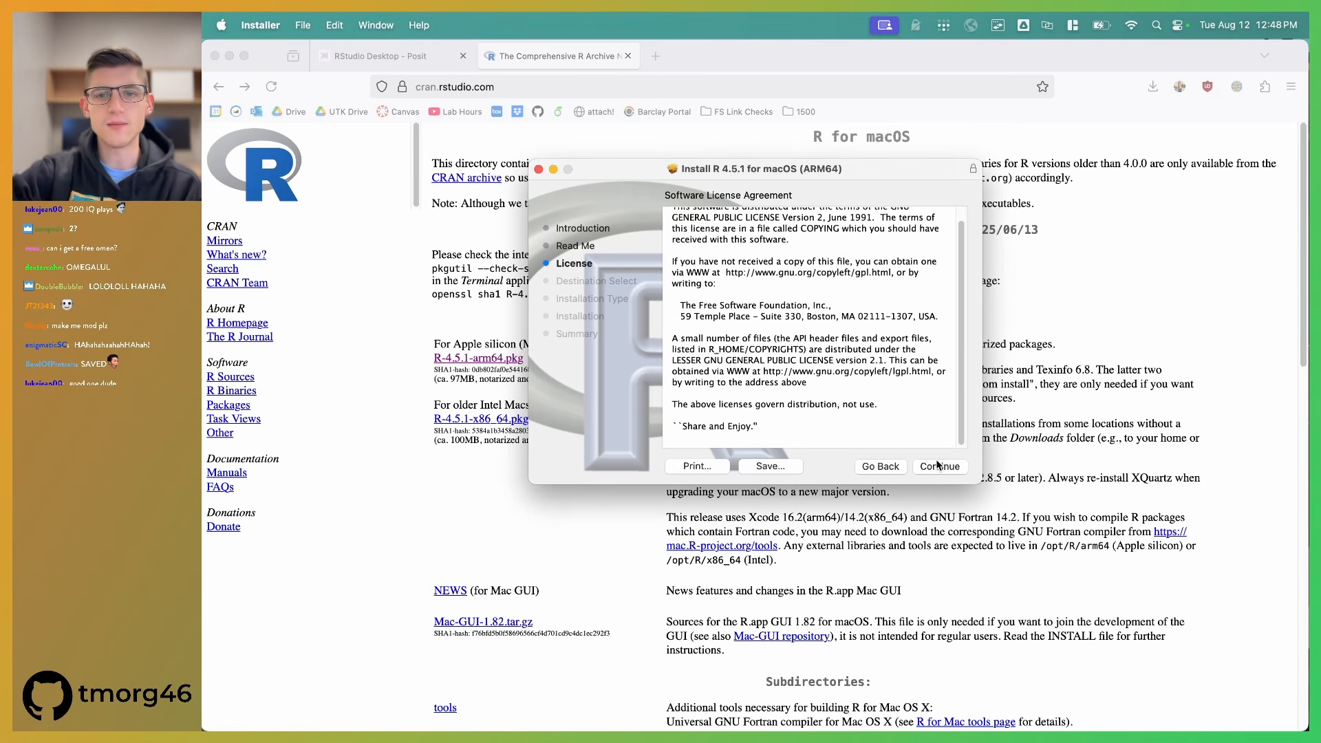
pyautogui.click(937, 466)
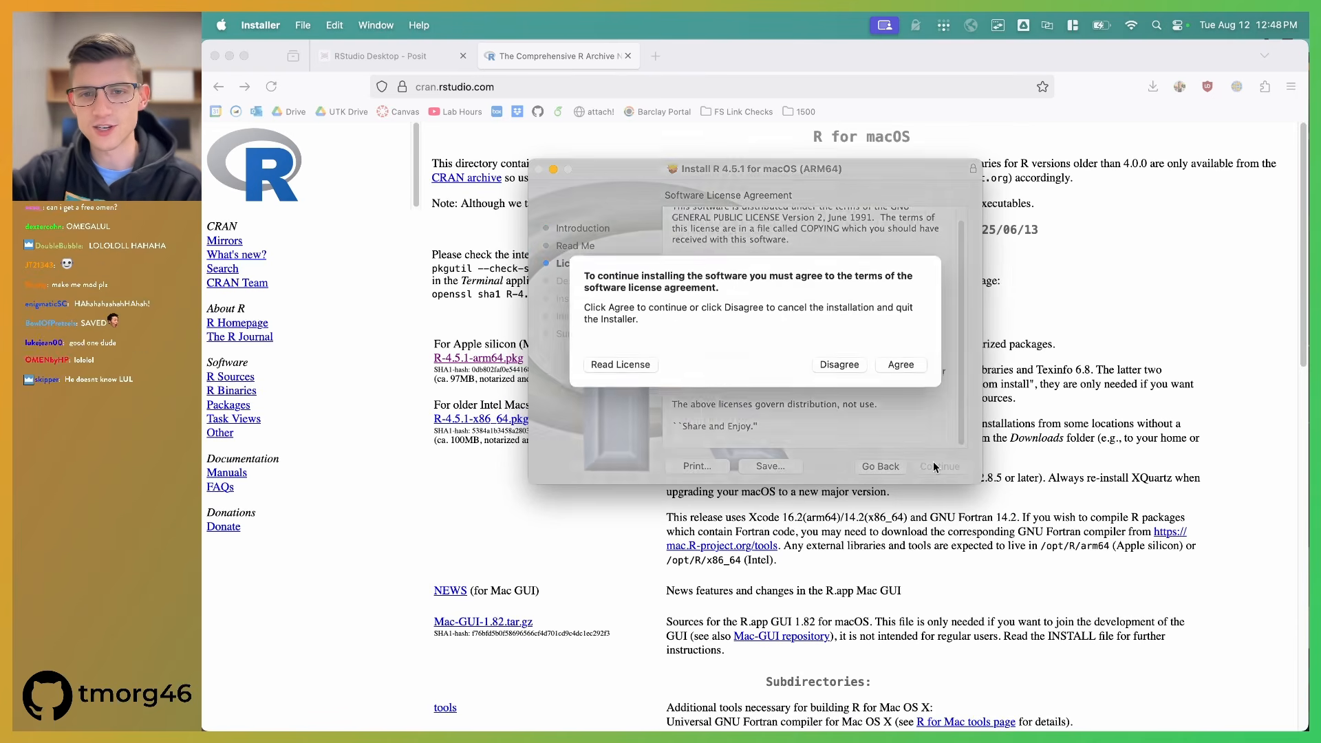
pyautogui.click(897, 365)
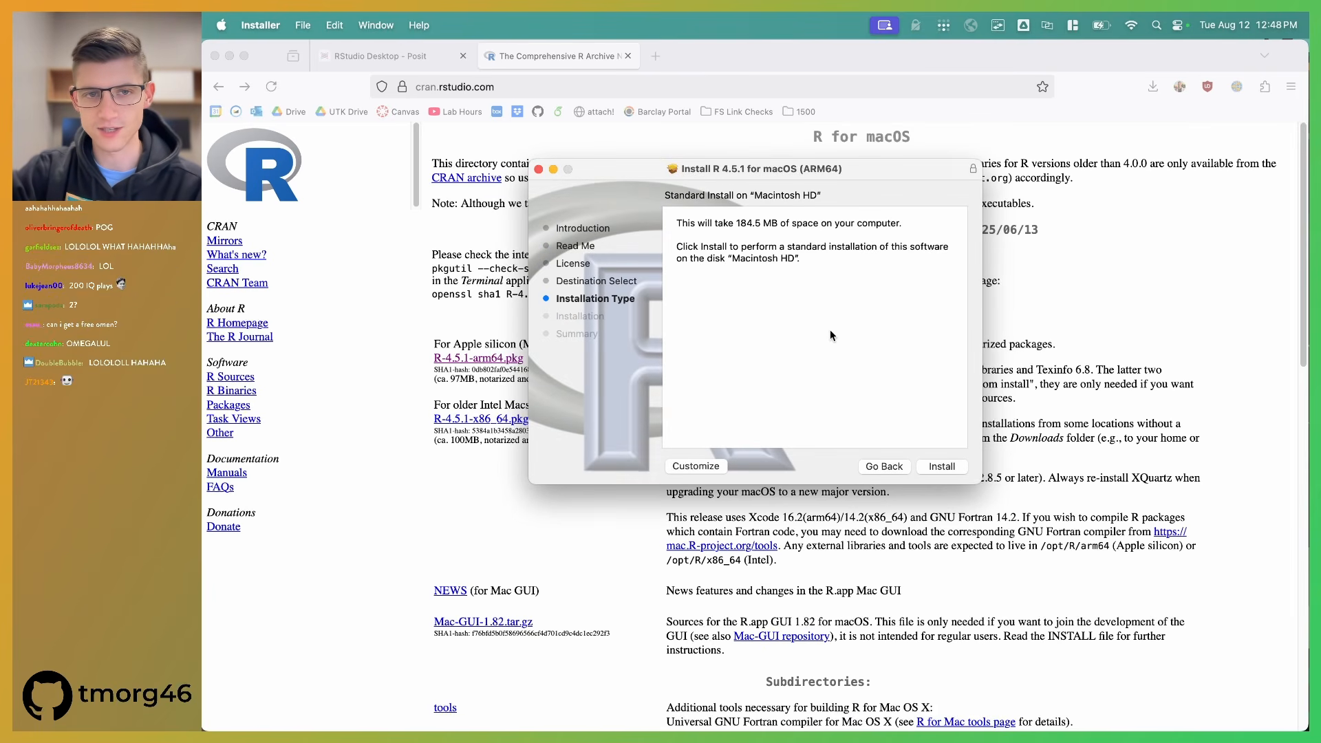
# Step: Run the standard installation of R 4.5.1, authorize it with the account password, and close the installer
pyautogui.click(941, 466)
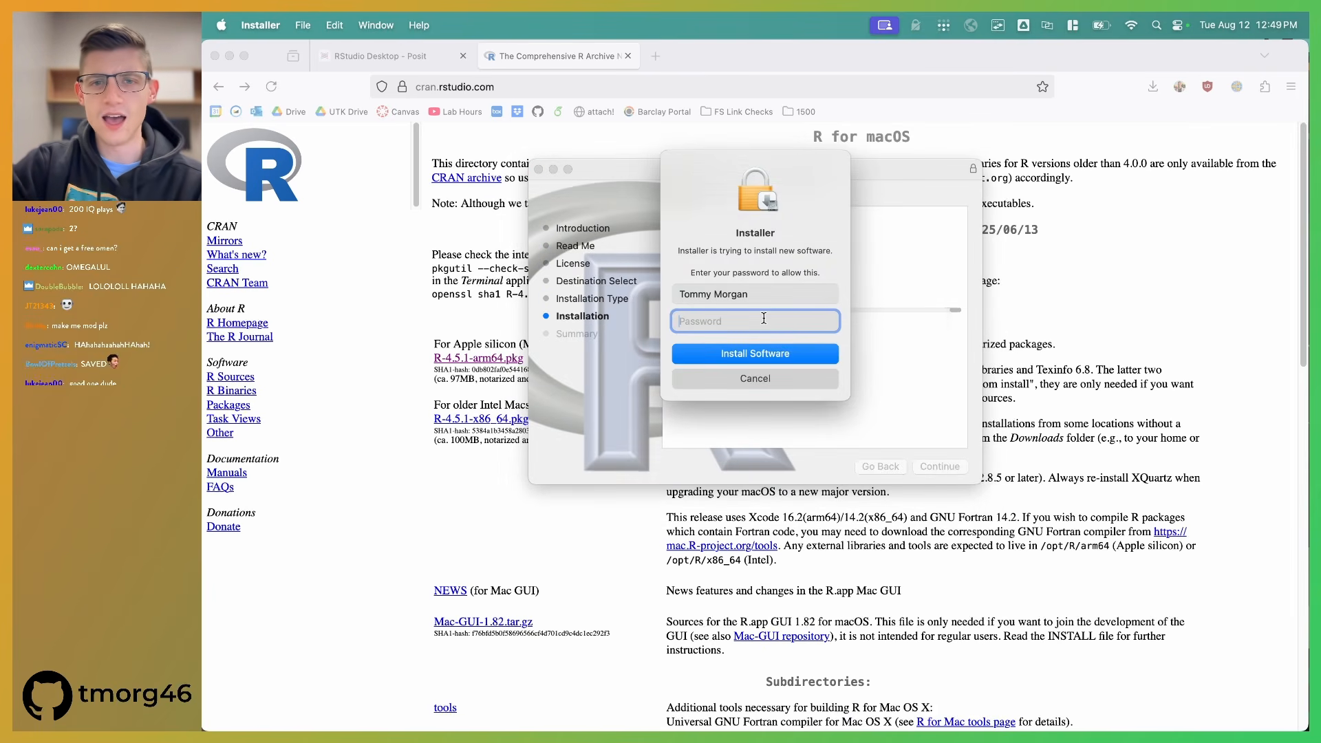
pyautogui.write('********')
pyautogui.press('Return')
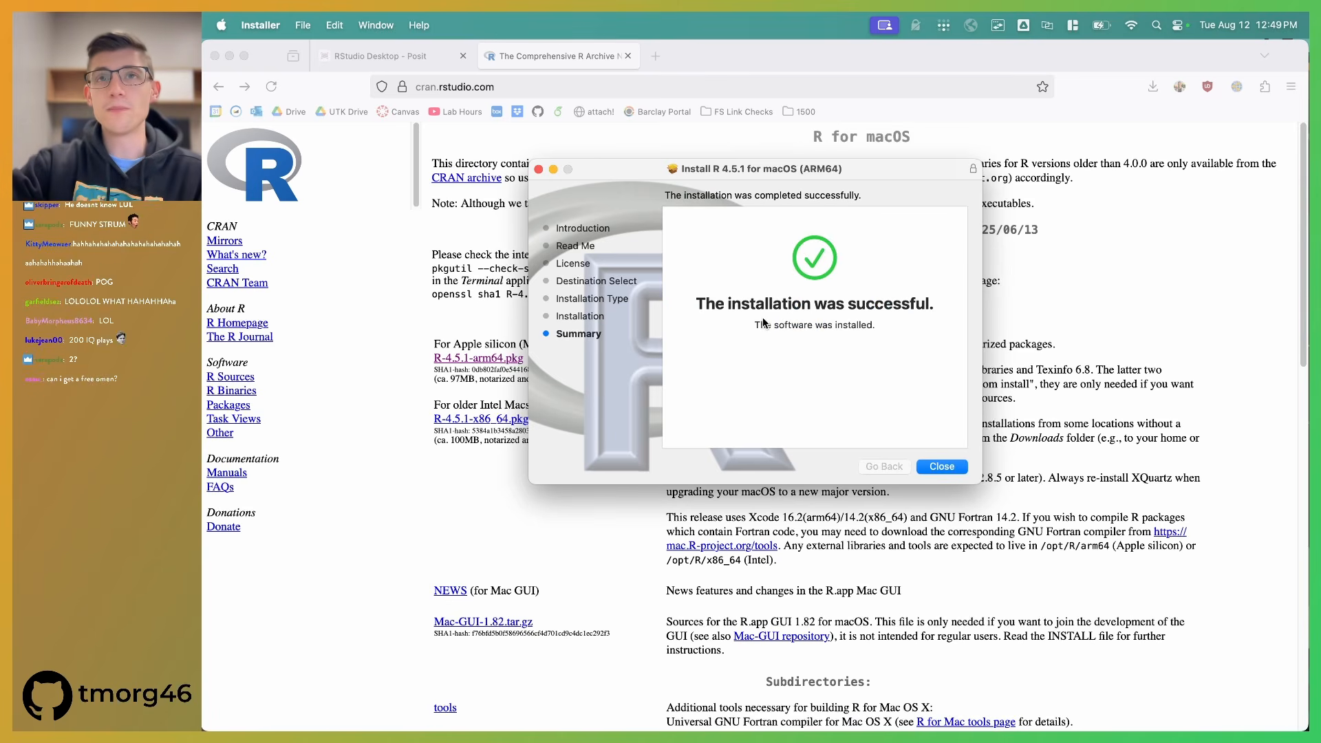
pyautogui.click(938, 466)
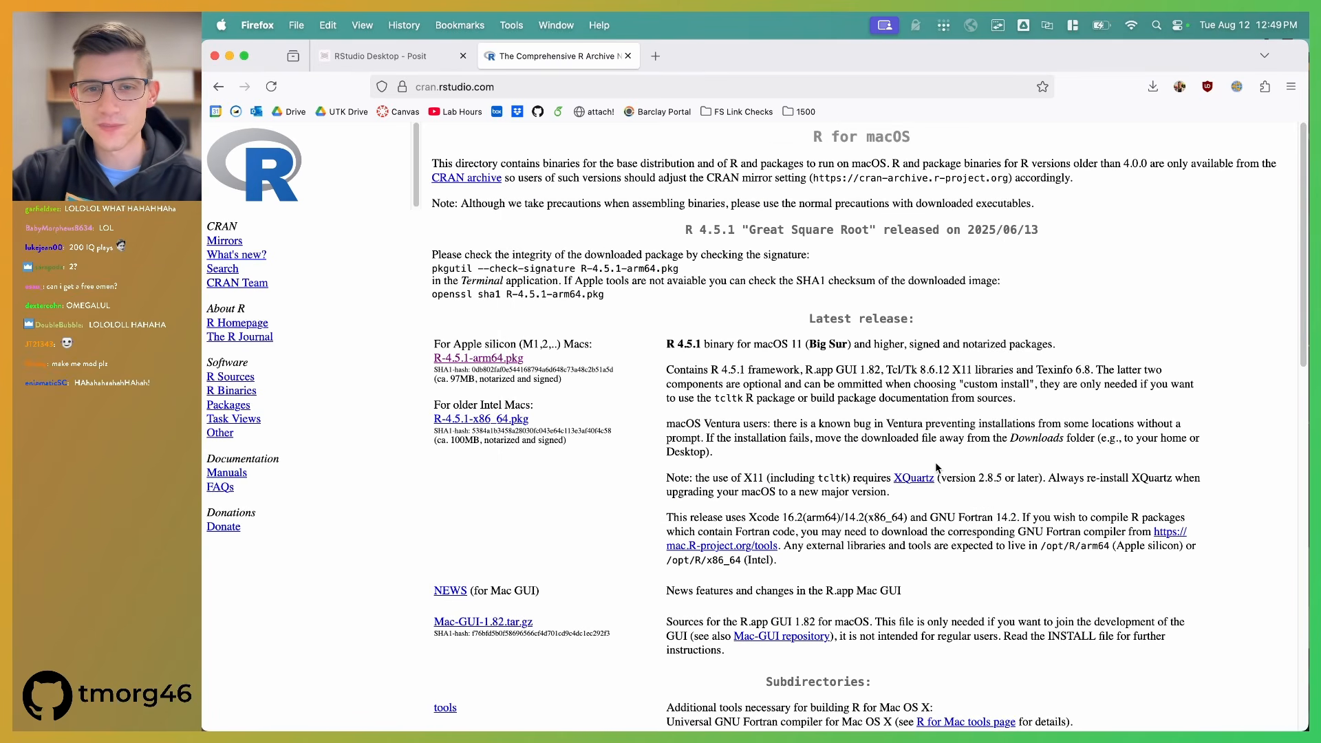
# Step: Close the CRAN page and download RStudio Desktop for macOS 13+ from the Posit page
pyautogui.click(627, 56)
pyautogui.click(673, 487)
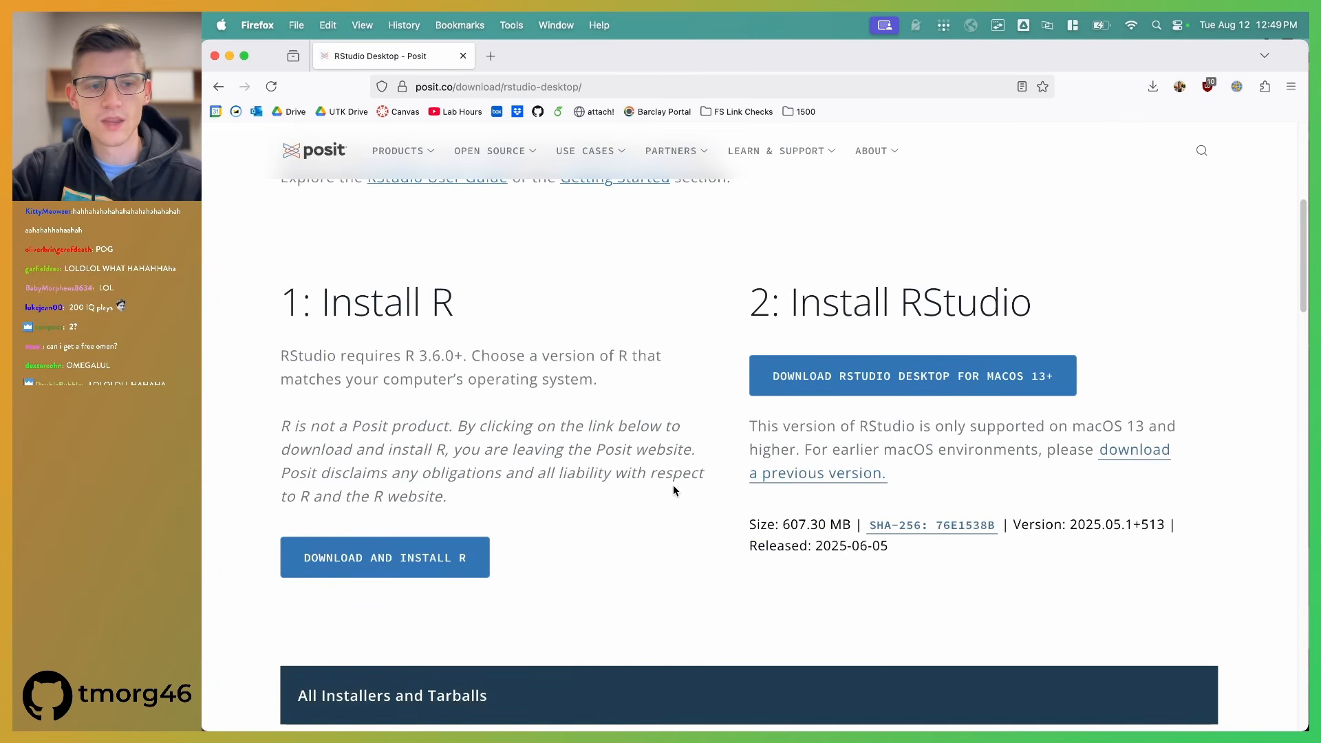
pyautogui.click(920, 385)
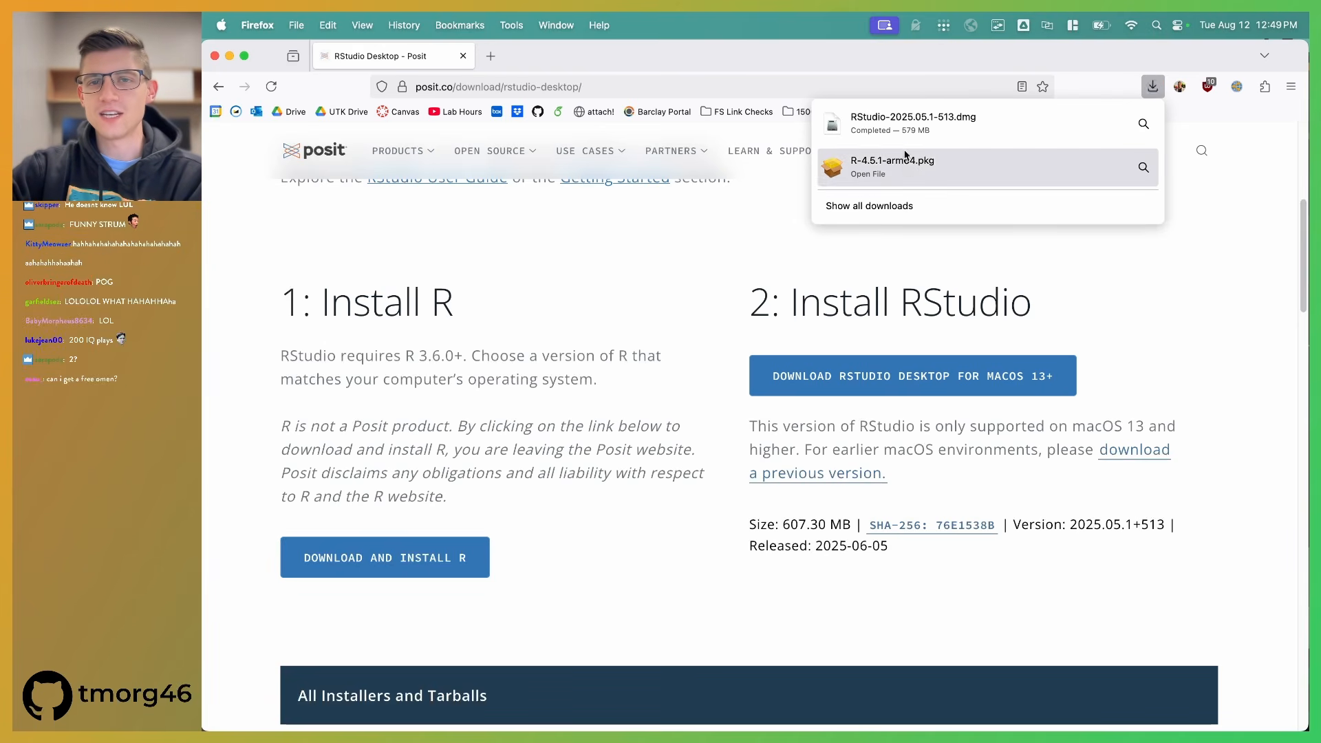
# Step: Open the downloaded RStudio-2025.05.1-513.dmg disk image and copy RStudio.app into the Applications folder
pyautogui.click(901, 121)
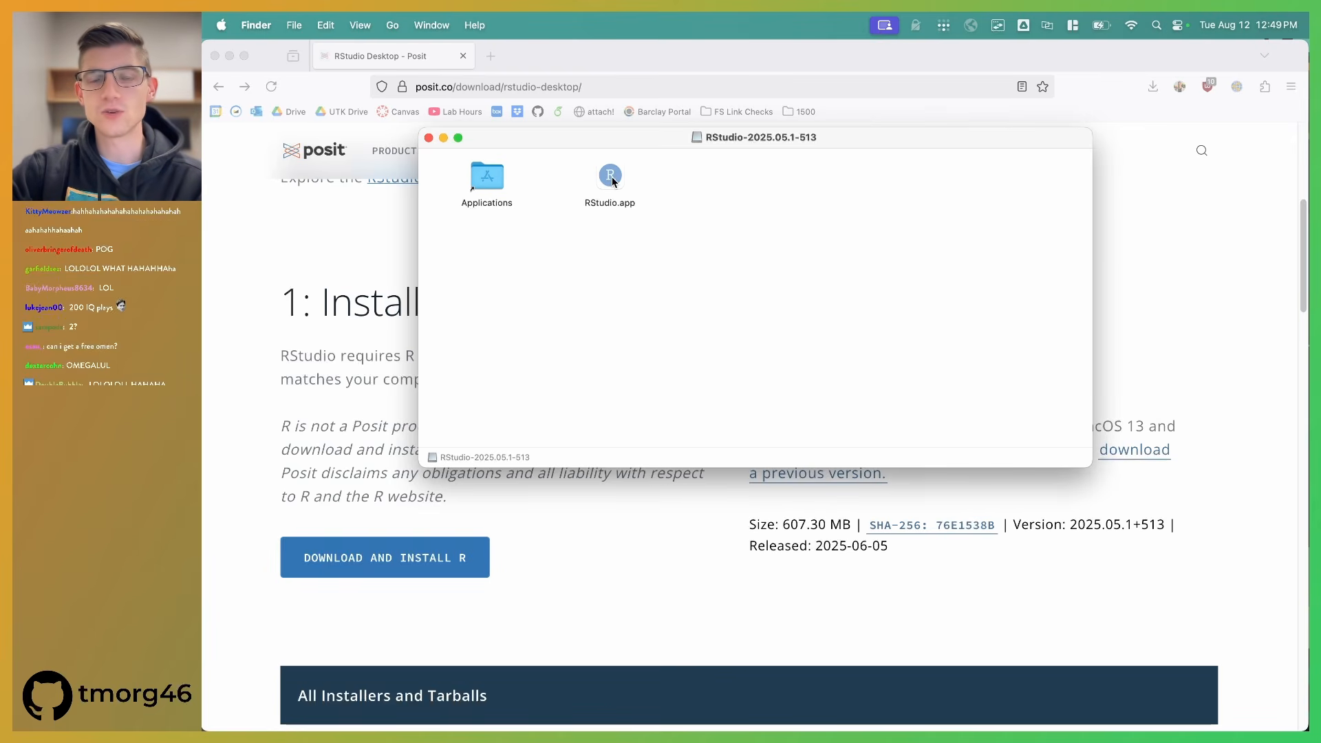
pyautogui.moveTo(612, 181); pyautogui.dragTo(485, 174)
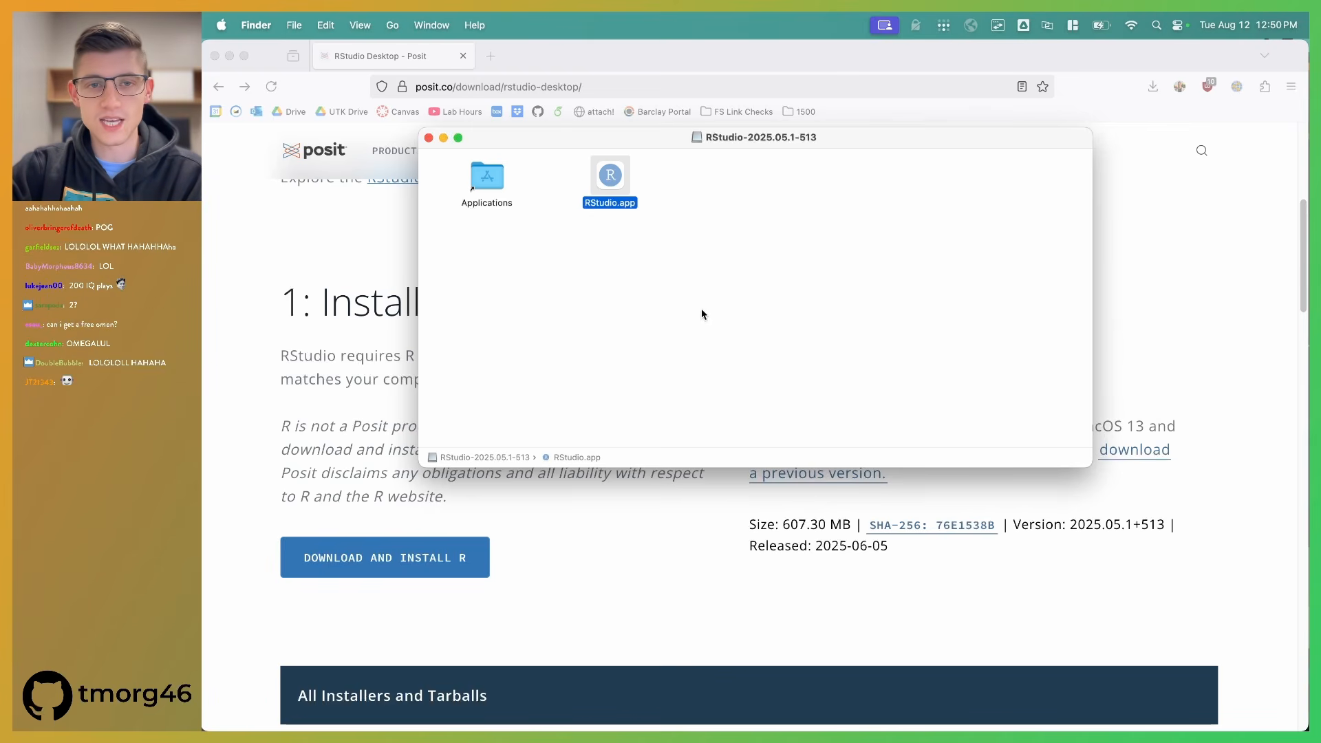
# Step: Open the Applications folder in a new Finder window and launch RStudio.app, allowing the downloaded app to open
pyautogui.moveTo(663, 729)
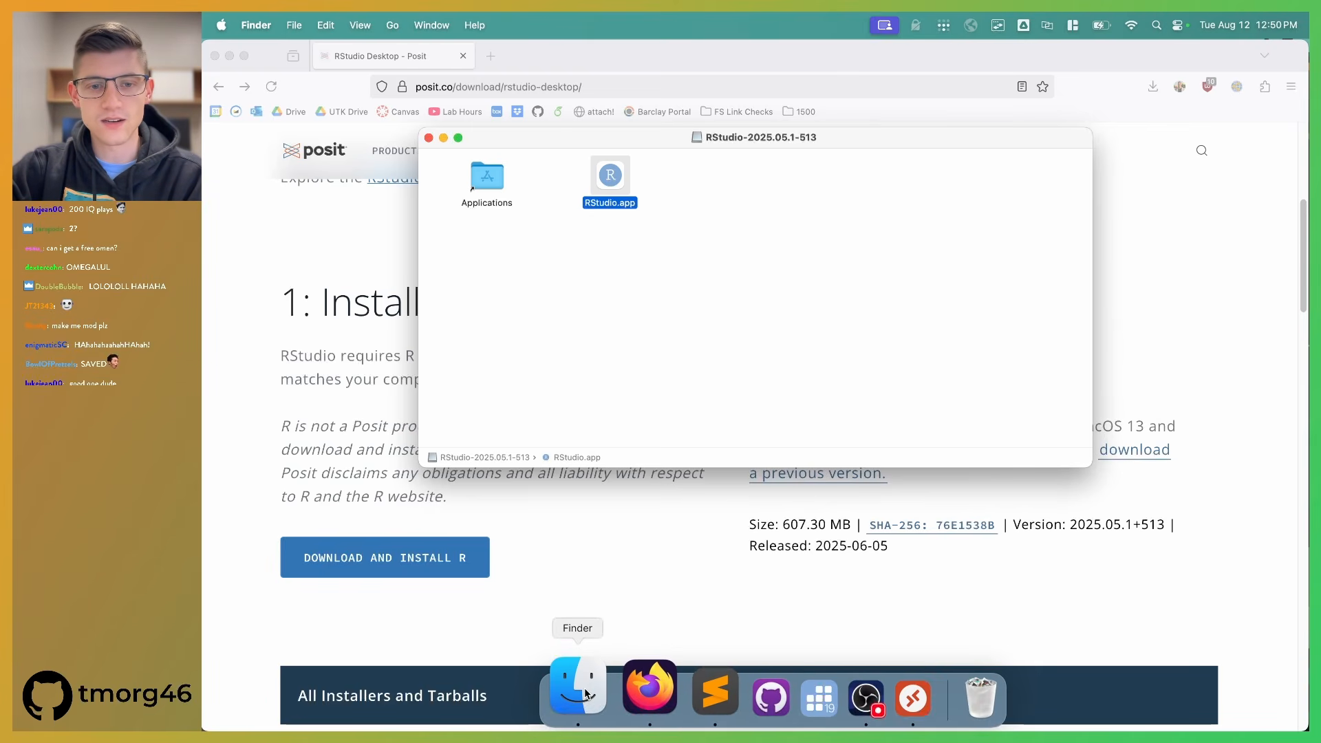
pyautogui.click(587, 693)
pyautogui.rightClick(587, 693)
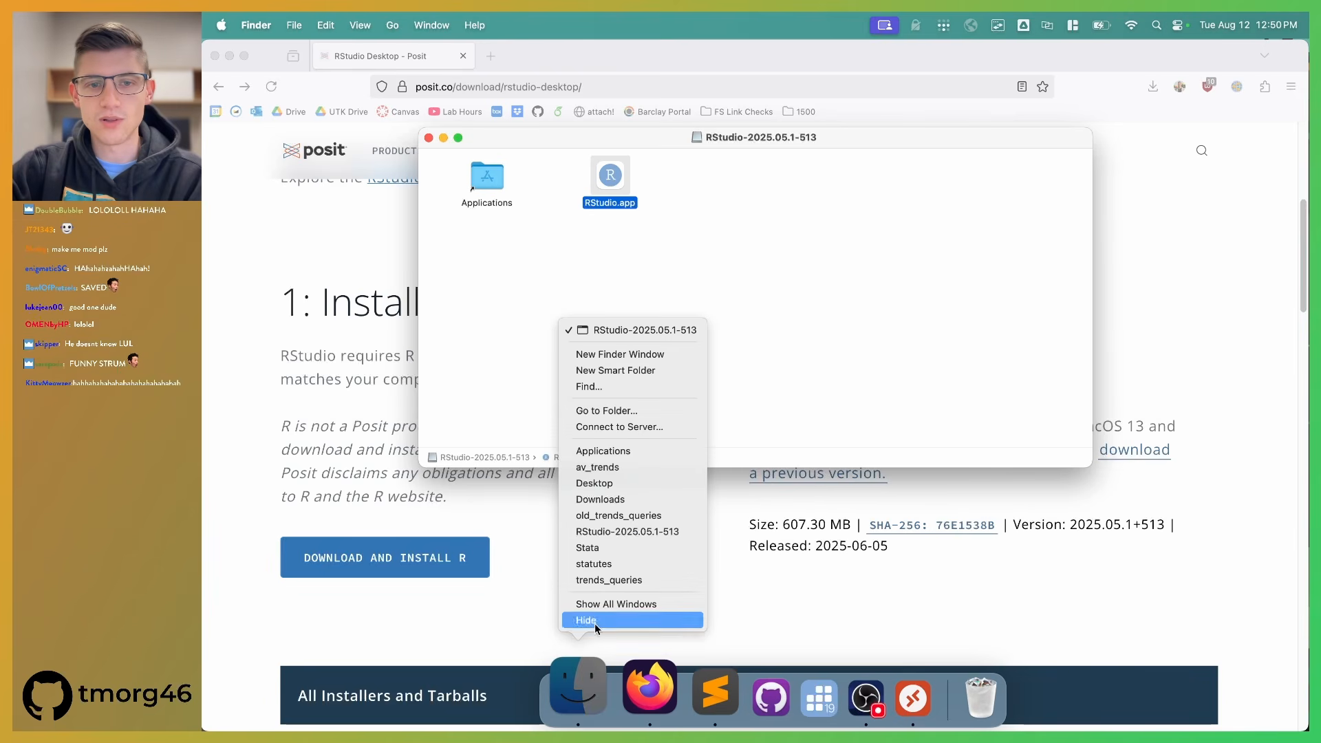
pyautogui.click(634, 356)
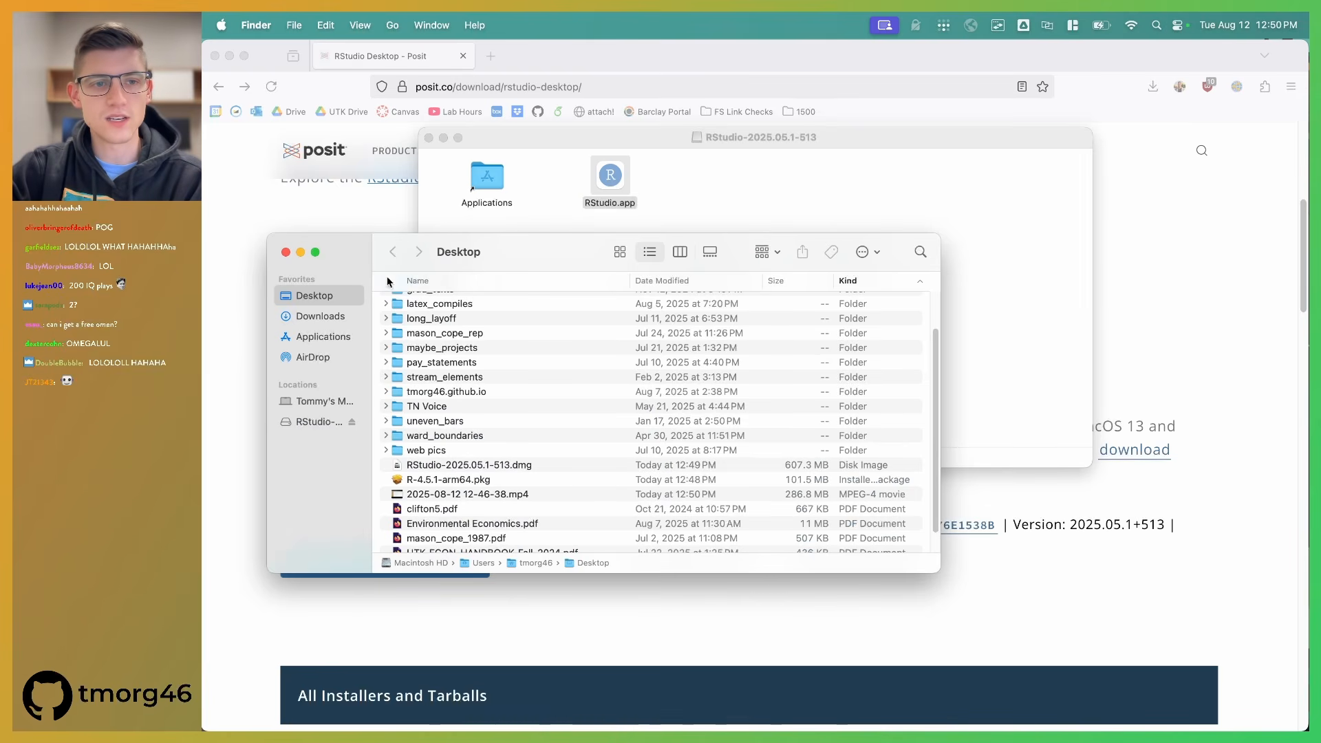
pyautogui.click(318, 337)
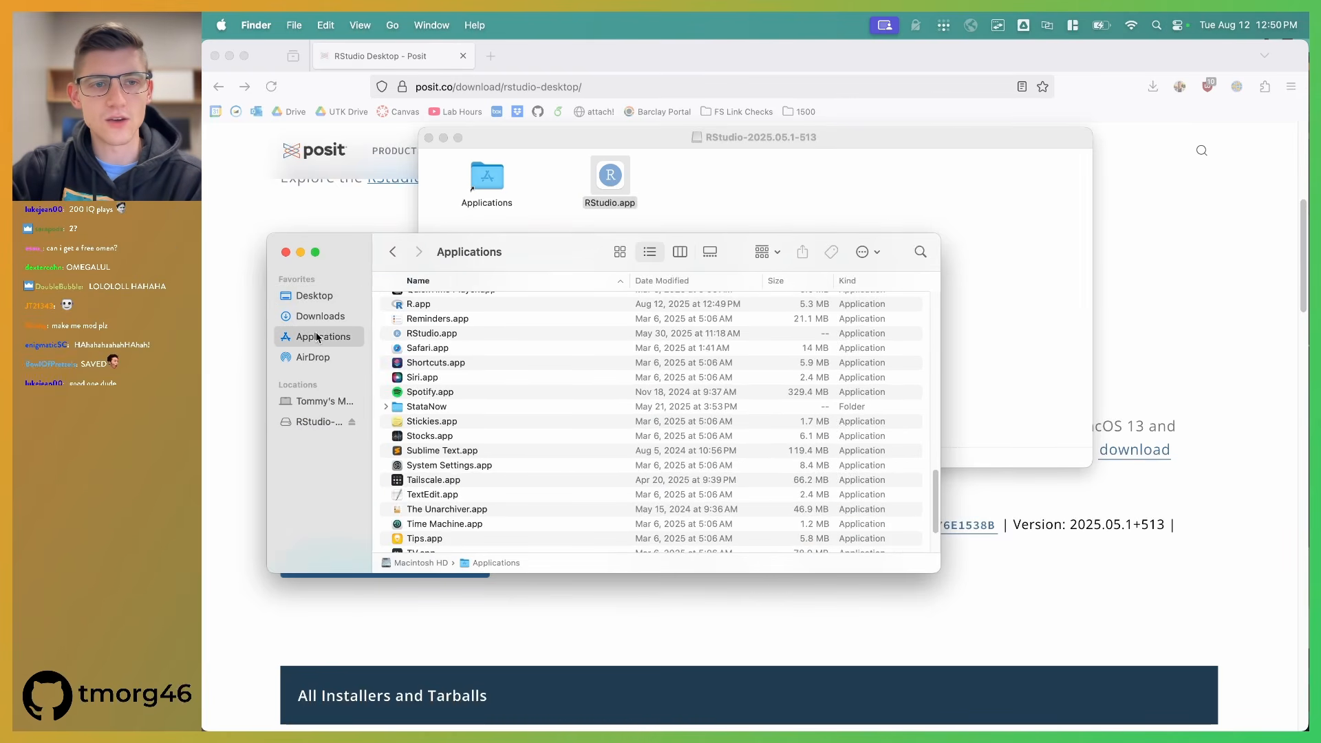
pyautogui.click(442, 307)
pyautogui.click(435, 335)
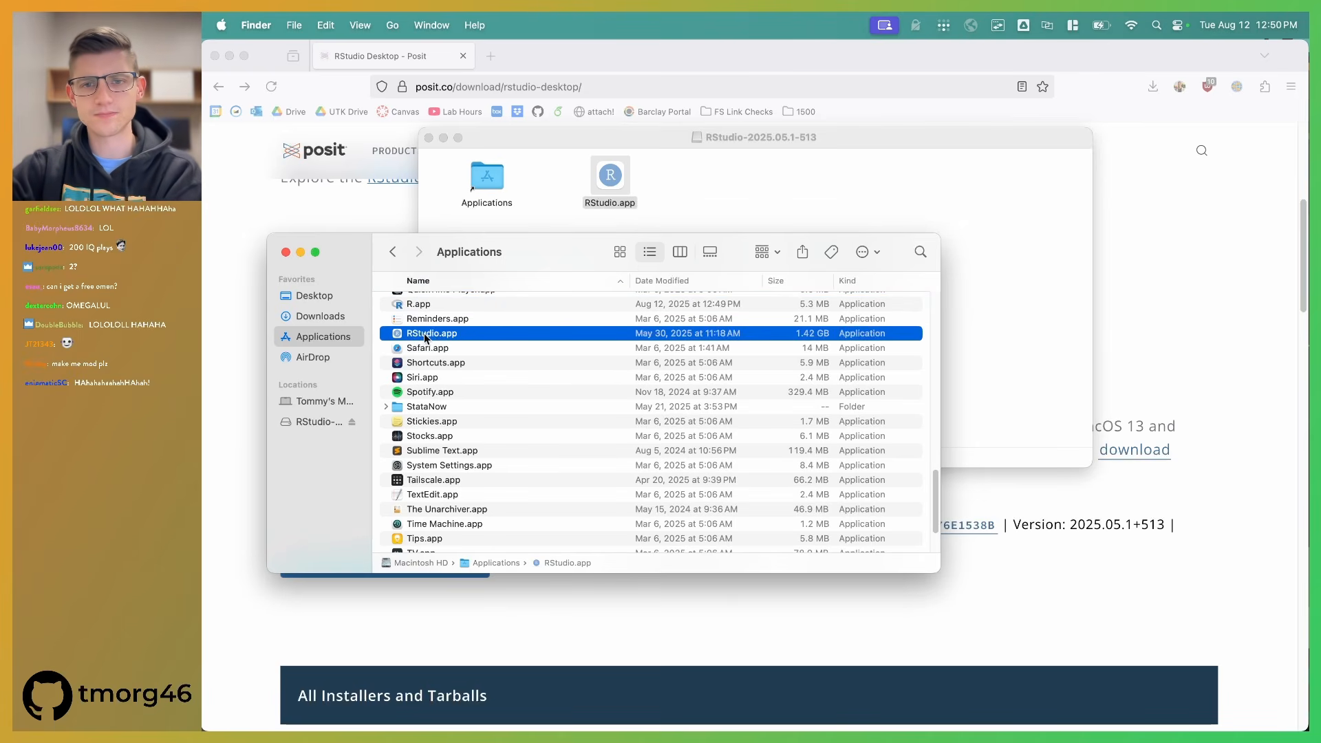
pyautogui.doubleClick(425, 337)
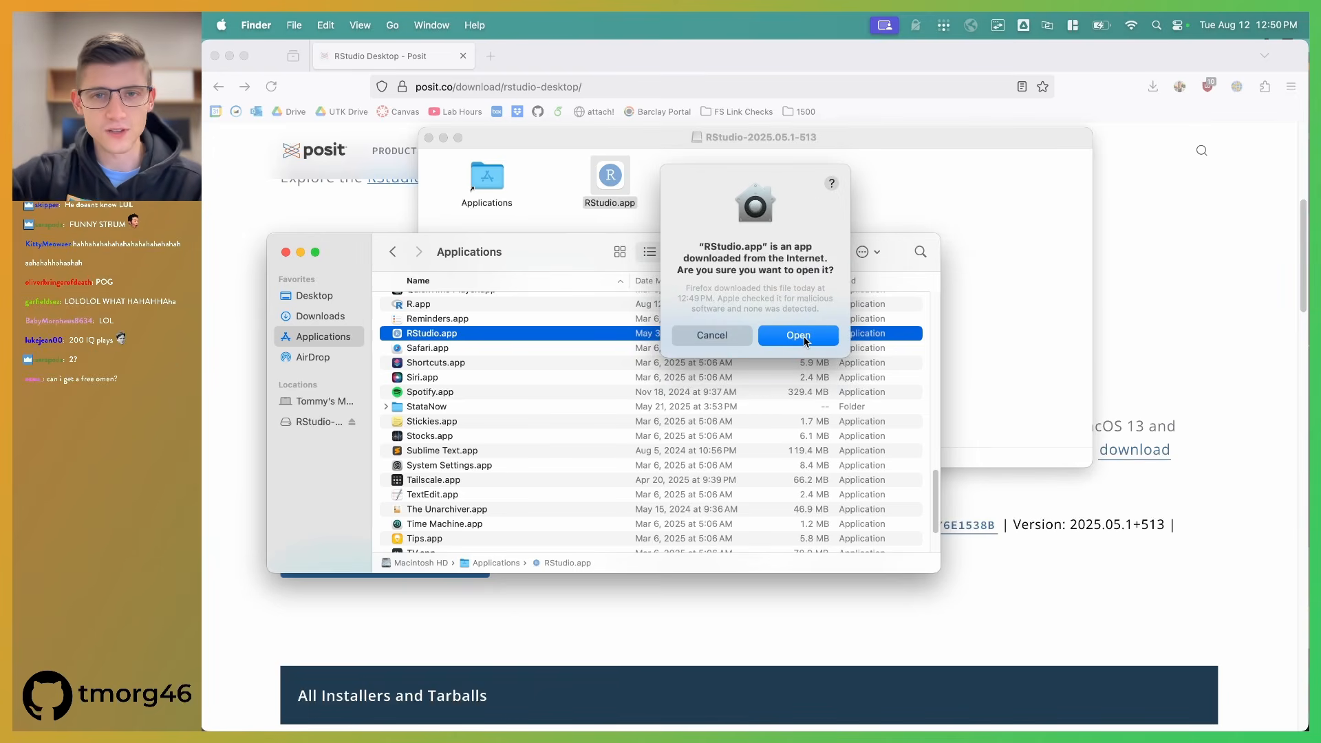
pyautogui.click(798, 336)
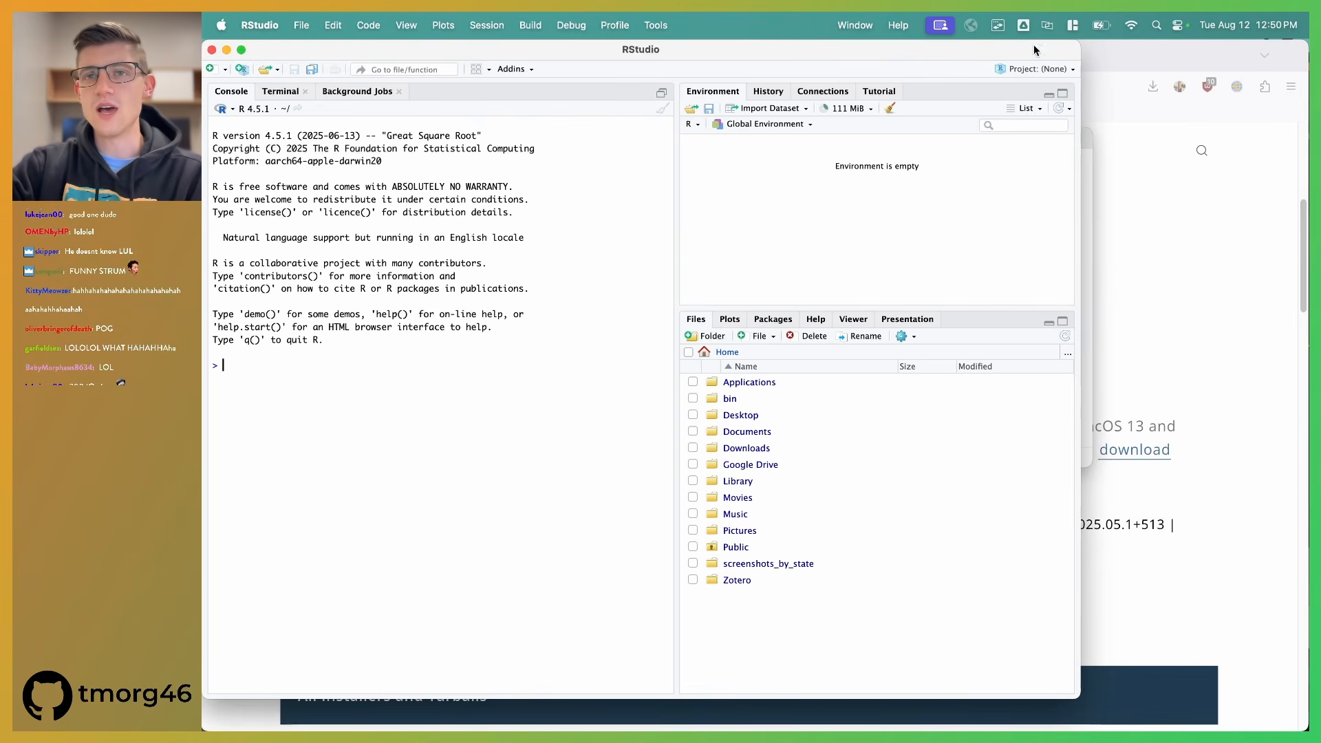
# Step: Switch to Microsoft Remote Desktop and connect to the tdata Windows PC
pyautogui.click(844, 706)
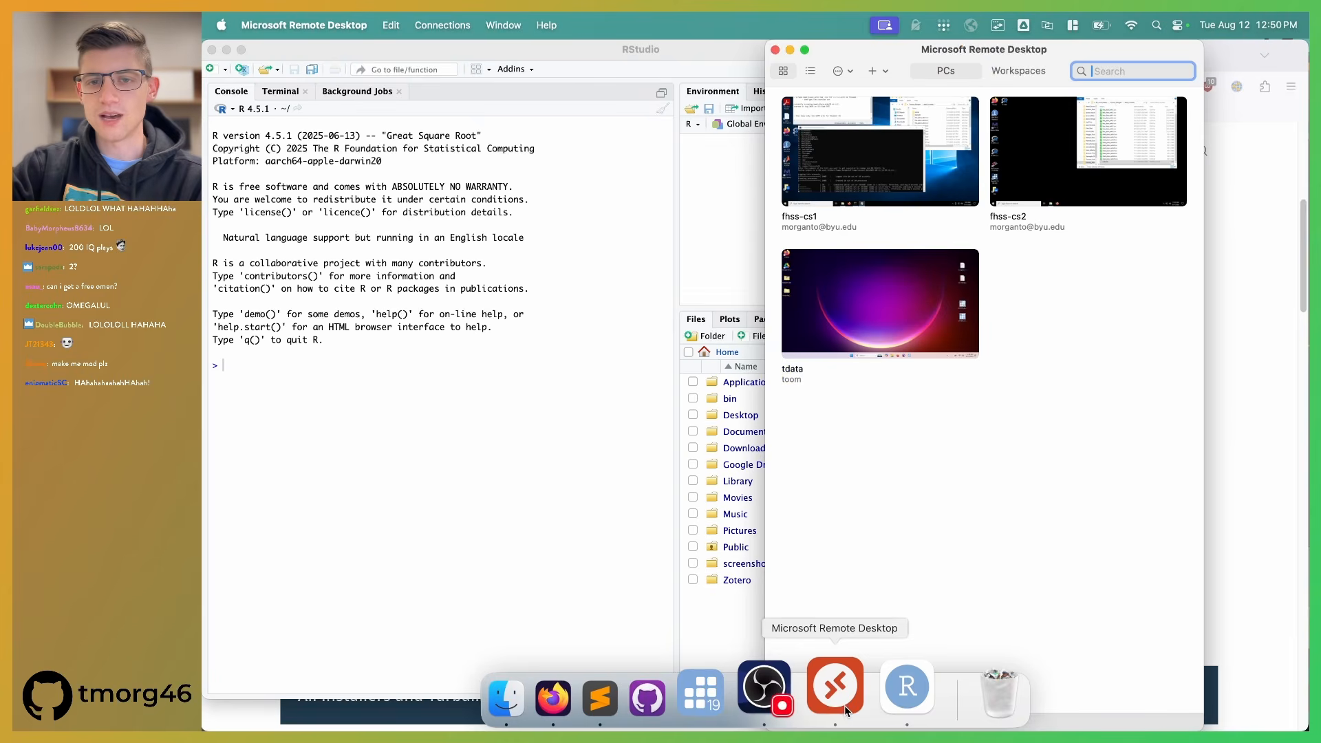
pyautogui.doubleClick(873, 333)
pyautogui.click(932, 435)
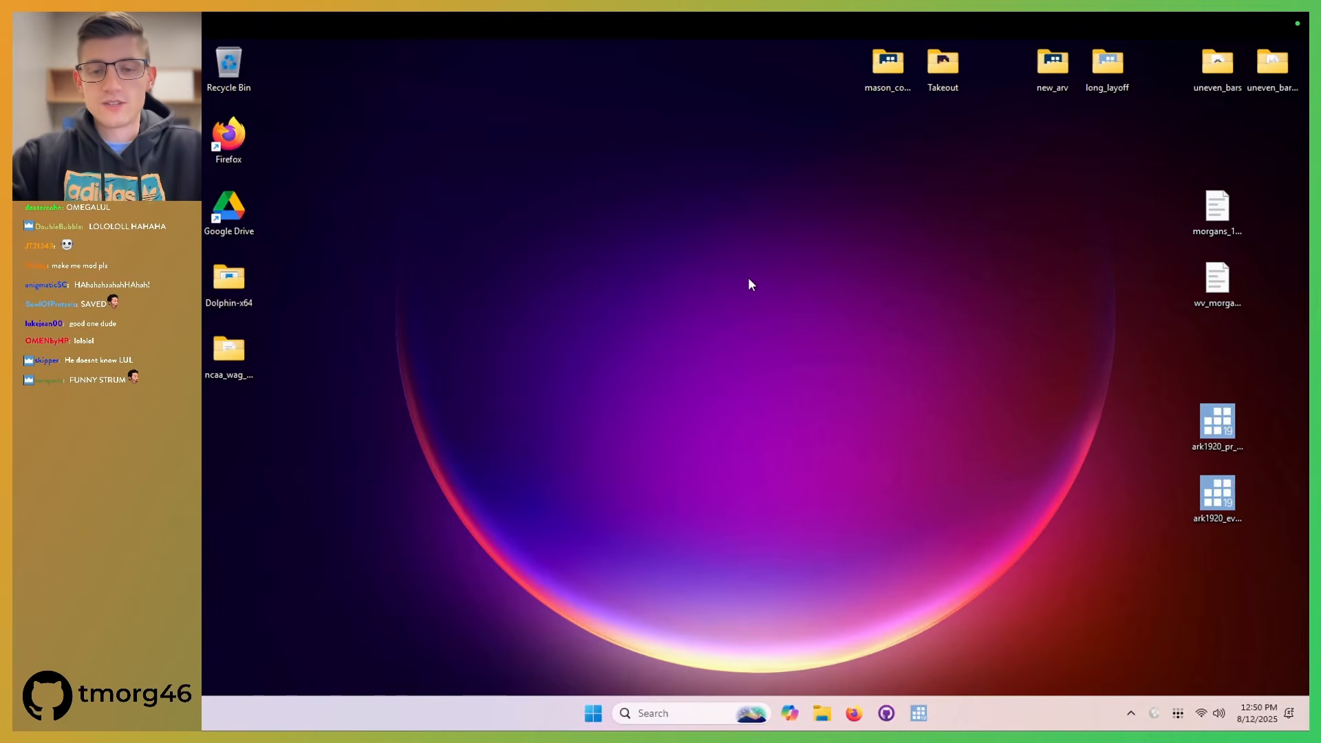
# Step: Search the Windows PC for "rstudio" and open the best match
pyautogui.click(674, 708)
pyautogui.write('r')
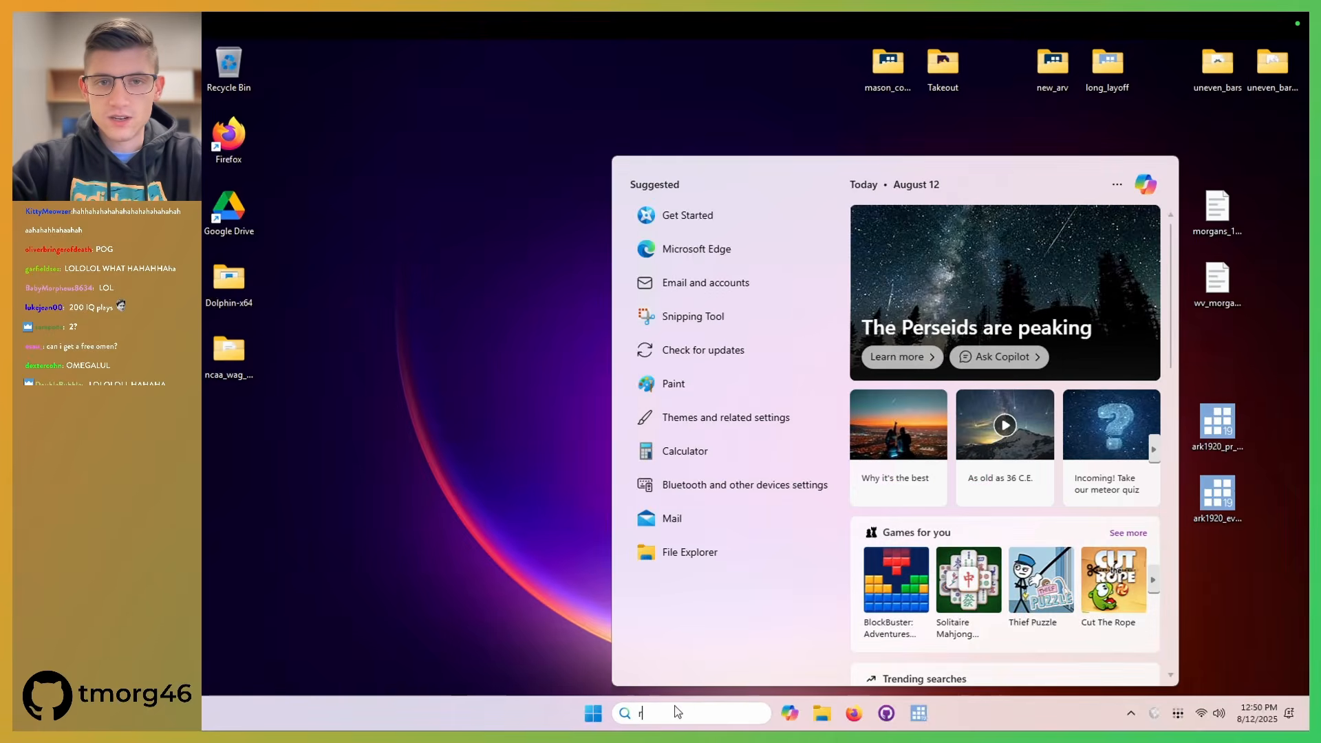
pyautogui.write('studio')
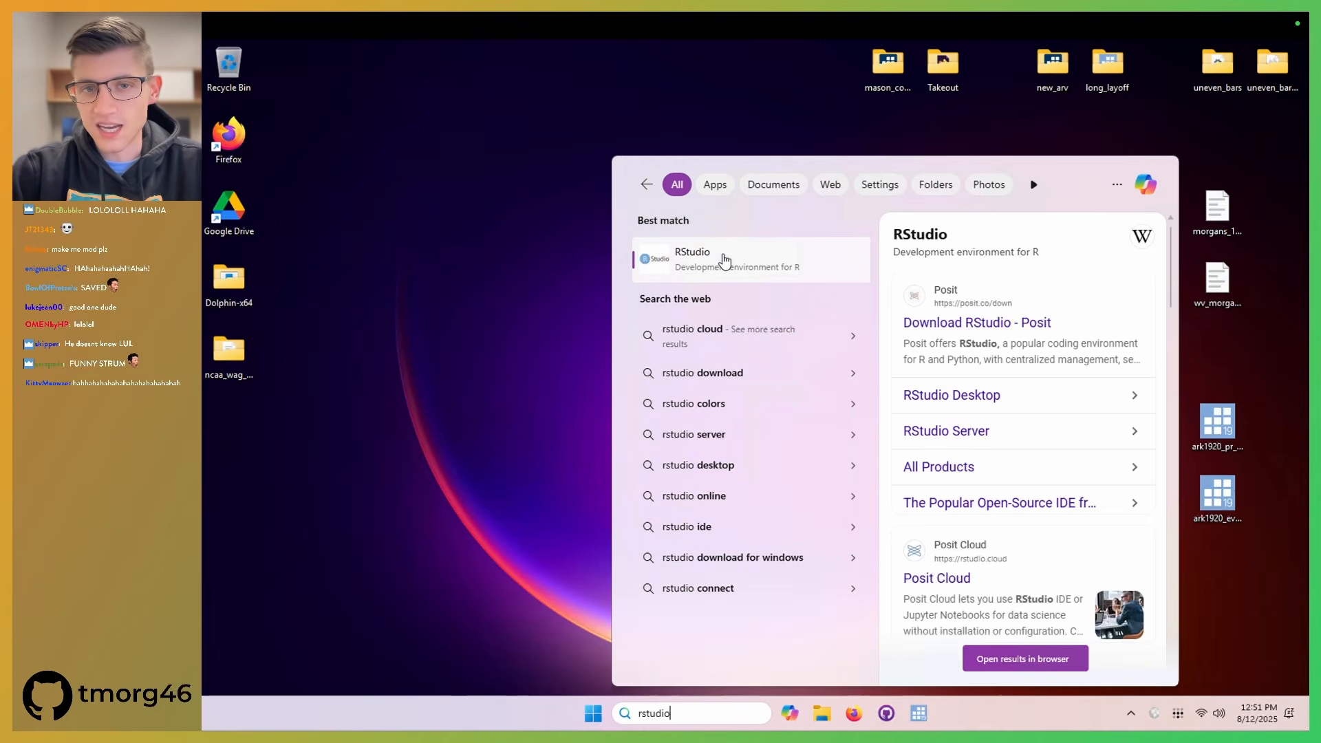
pyautogui.click(723, 261)
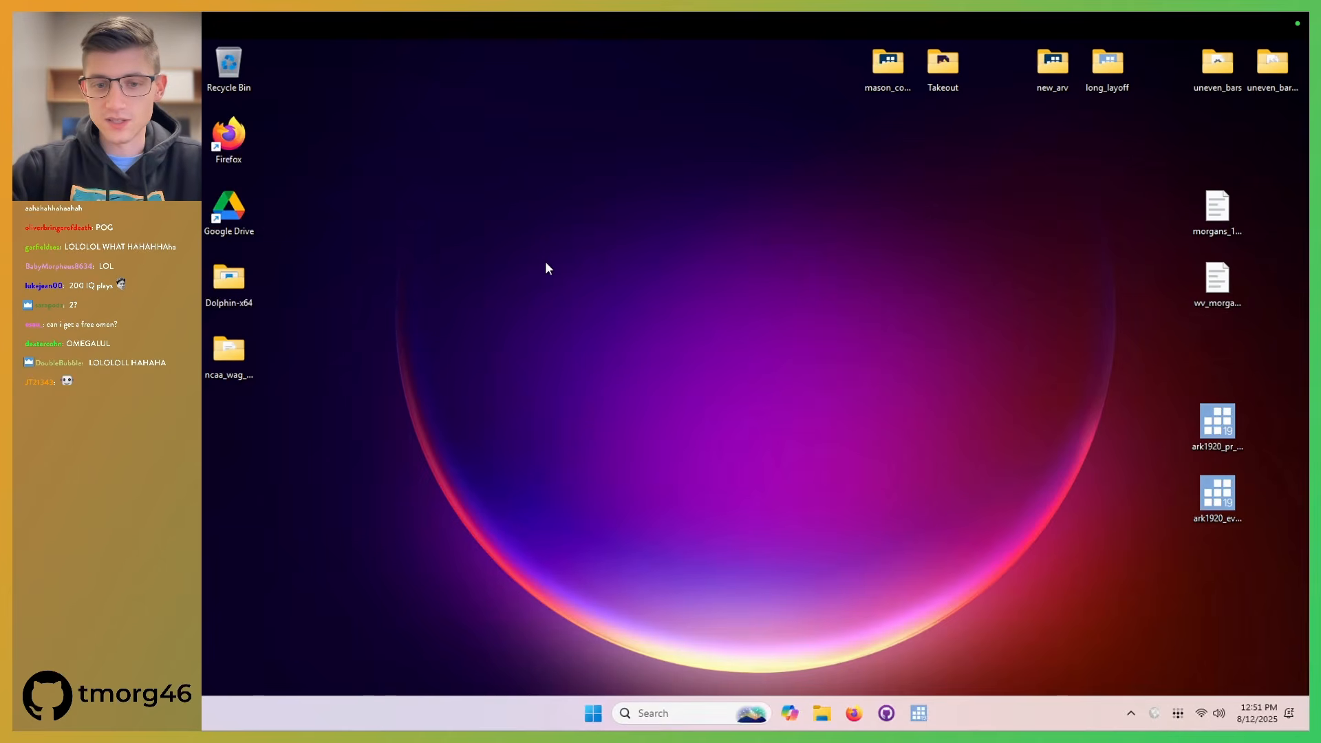
# Step: Start Firefox on the Windows PC, then return to the Mac and copy the Posit RStudio Desktop page address, moving RStudio out of the way
pyautogui.click(851, 719)
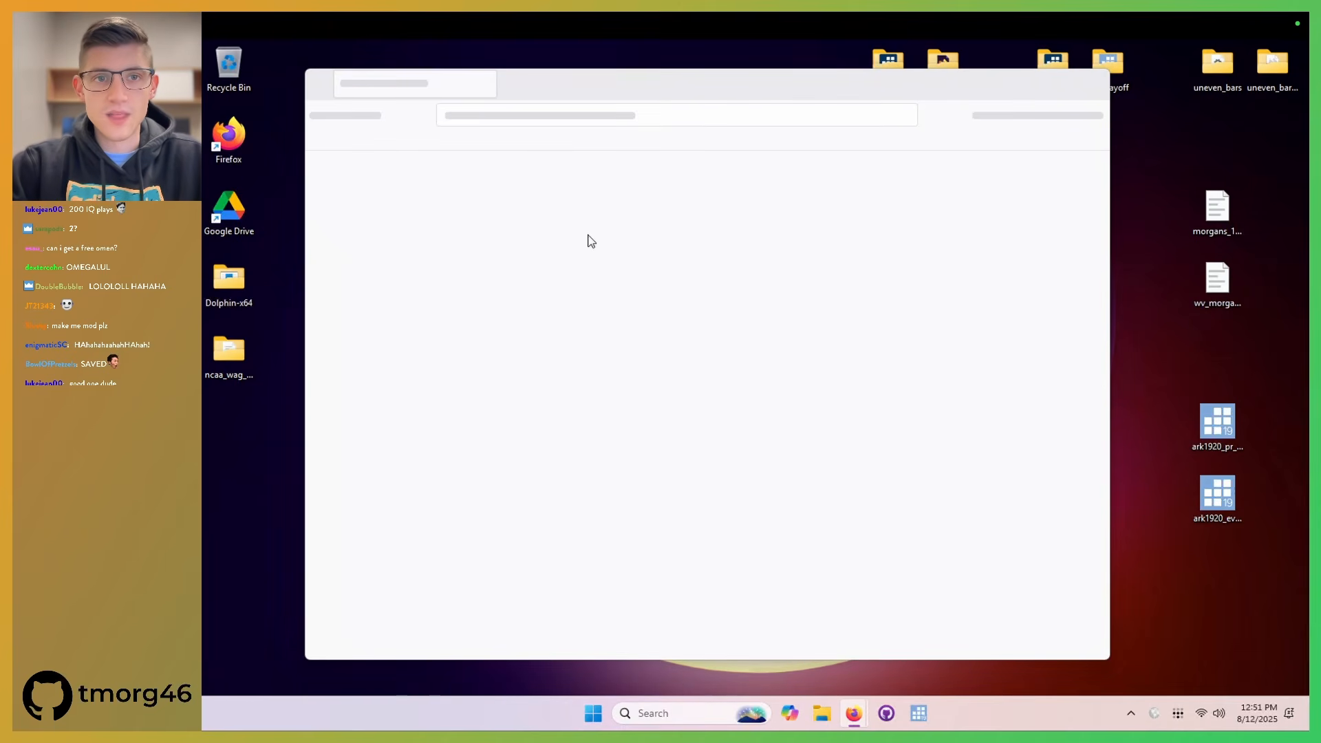
pyautogui.hotkey('ctrl', 'Left')
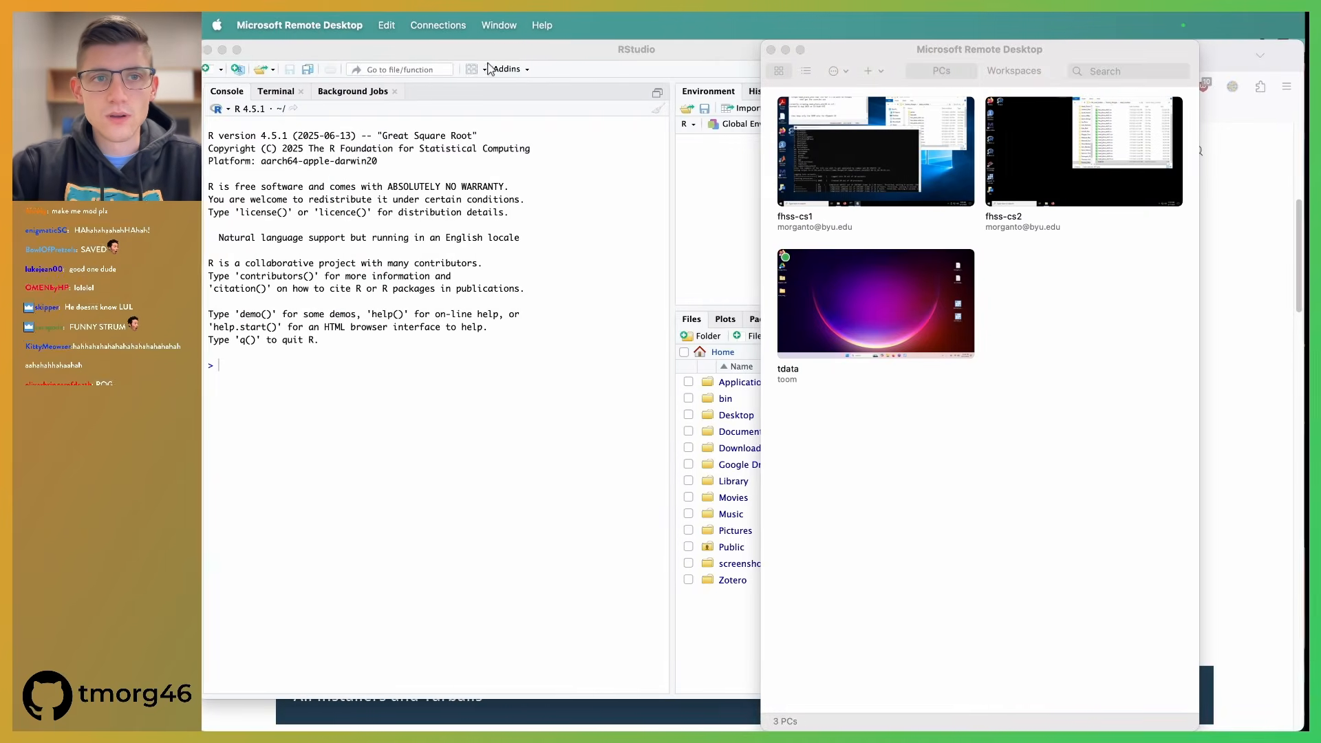
pyautogui.click(483, 101)
pyautogui.click(225, 51)
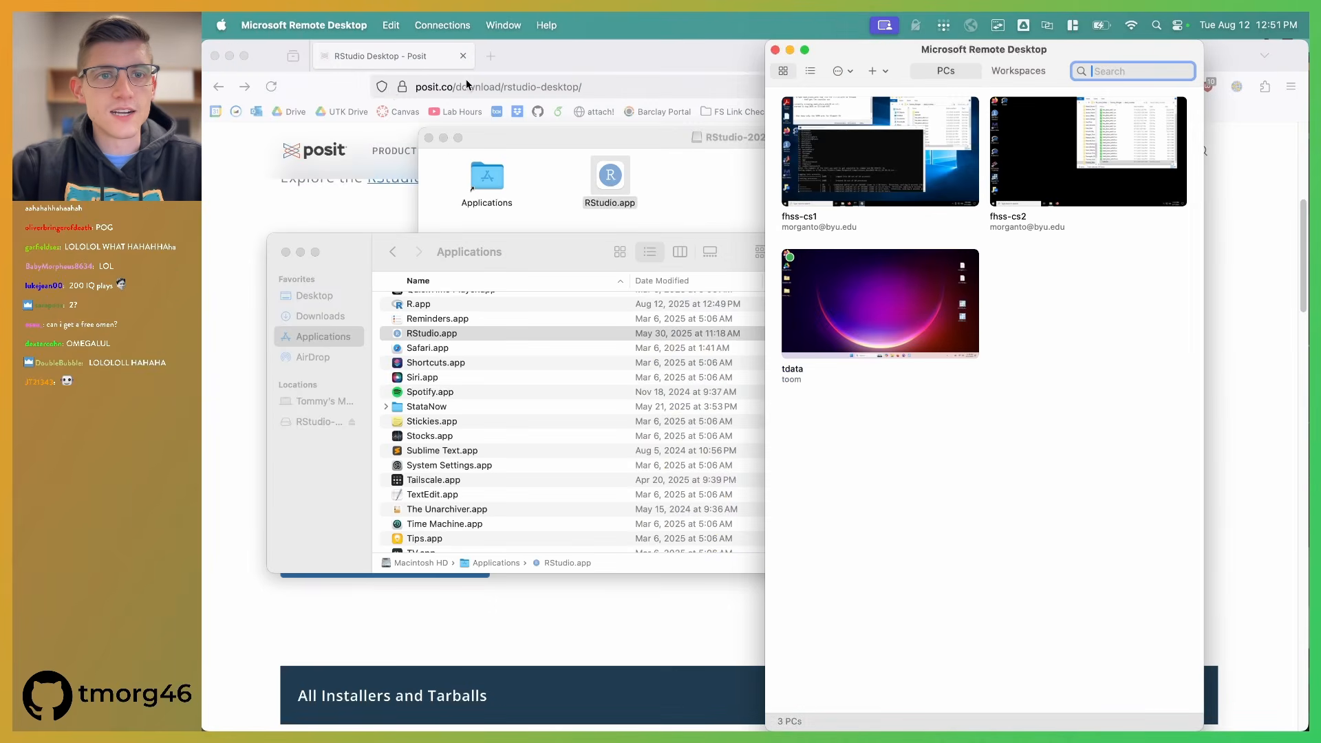
pyautogui.click(483, 84)
pyautogui.hotkey('ctrl', 'c')
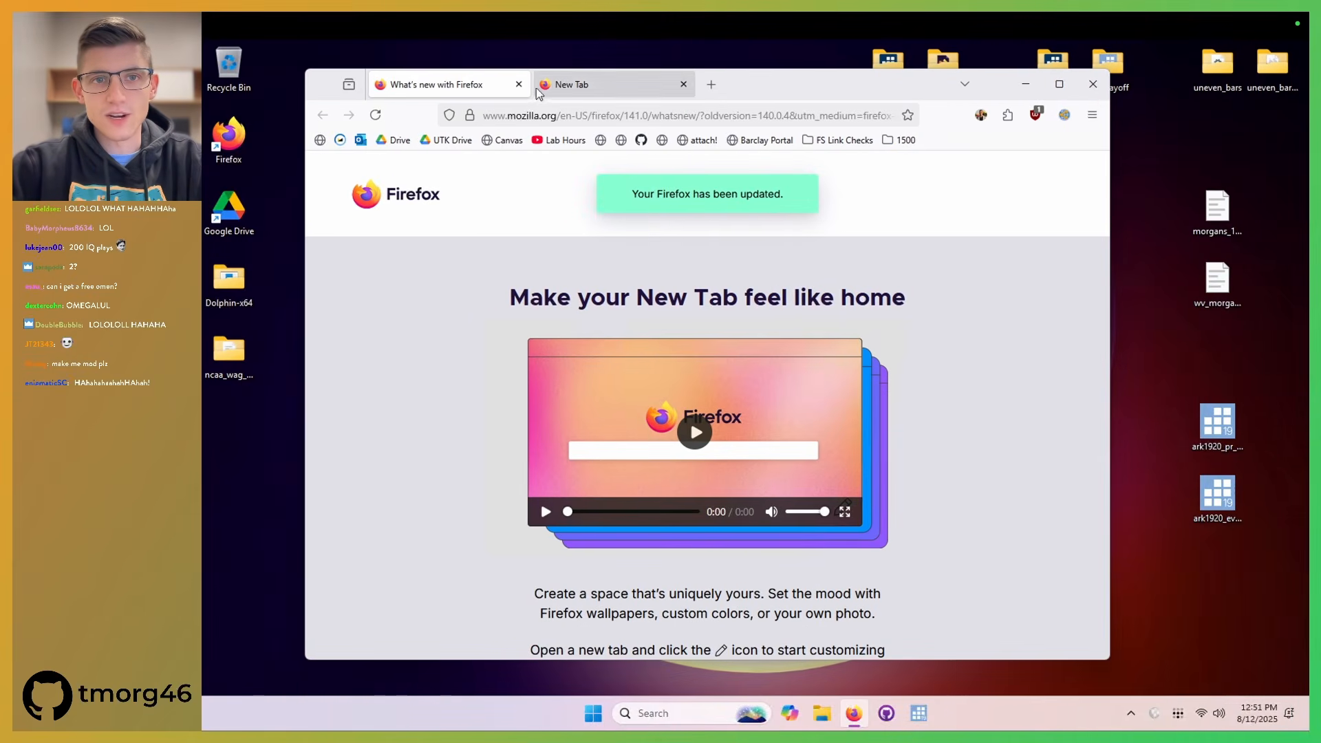
# Step: In Firefox on the Windows PC, close the What's new page, load posit.co/download/rstudio-desktop/ and maximize the browser window
pyautogui.click(519, 86)
pyautogui.click(543, 115)
pyautogui.hotkey('ctrl', 'v')
pyautogui.press('Return')
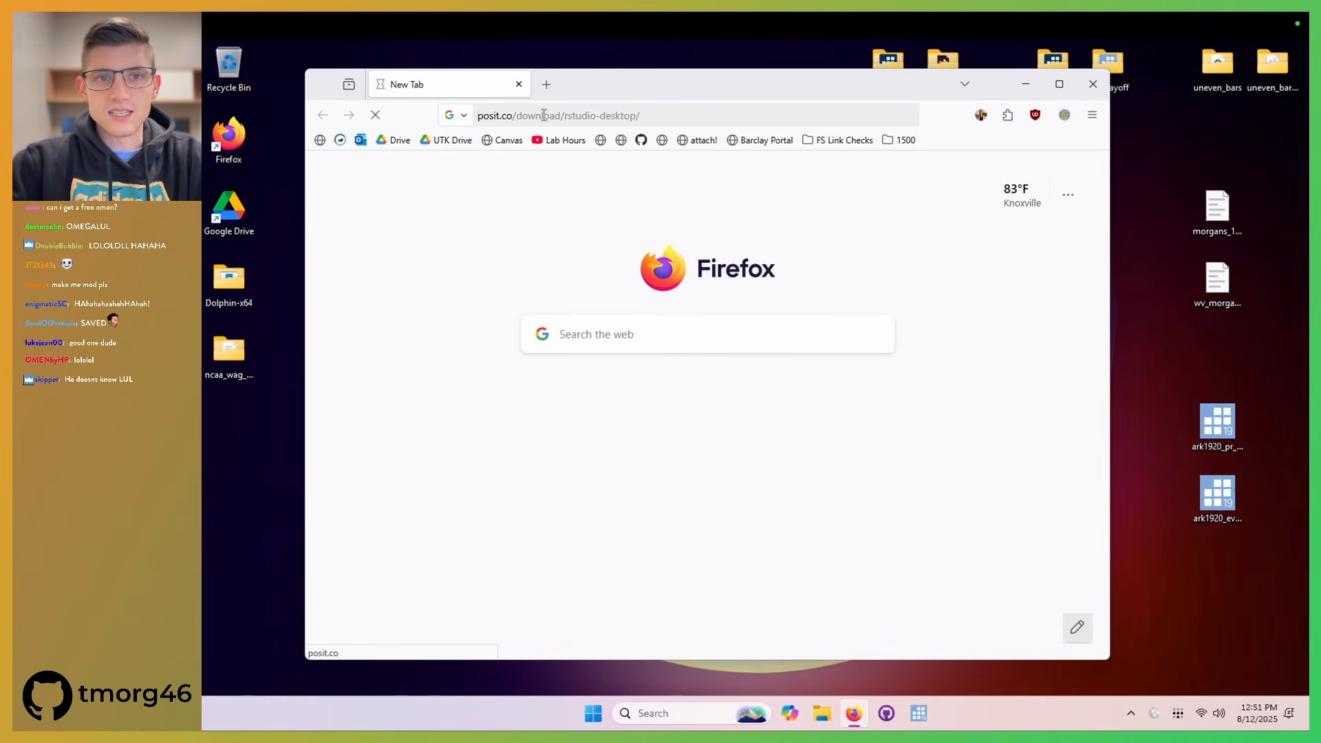
pyautogui.doubleClick(622, 99)
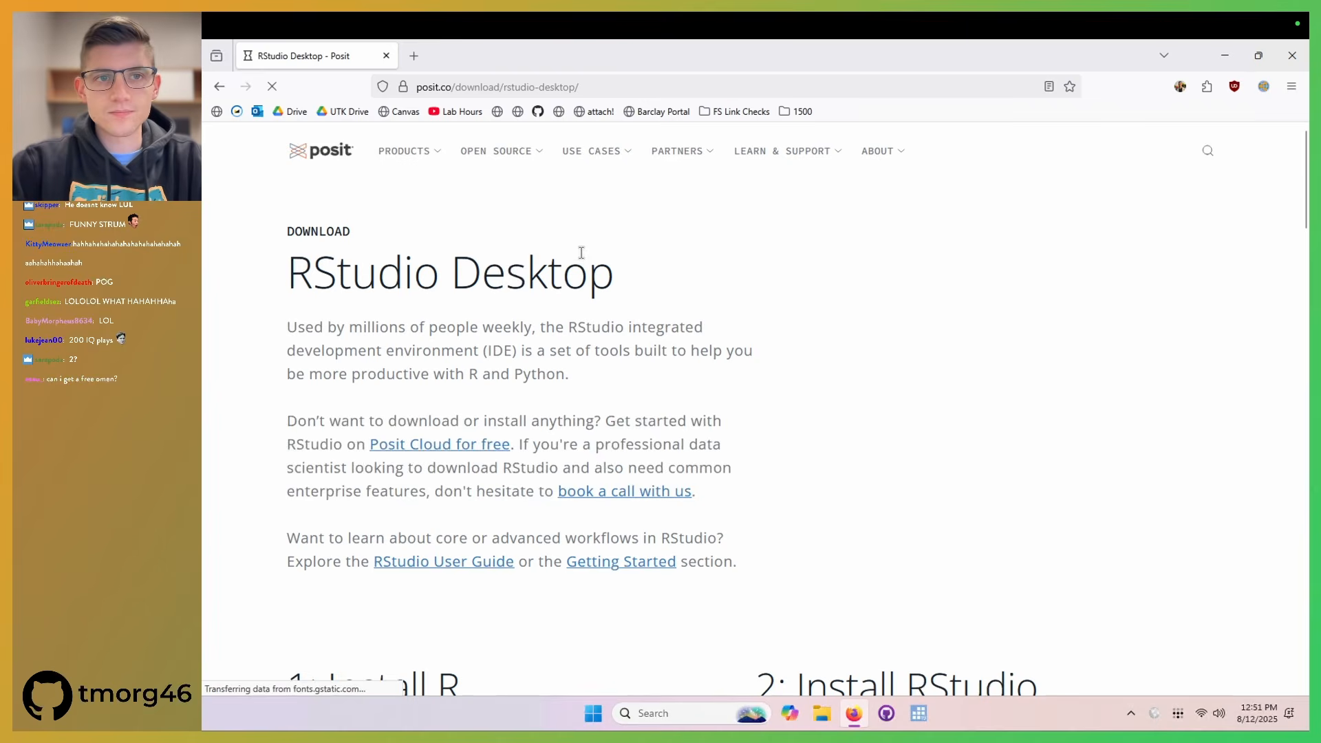
# Step: Go from the Posit page to CRAN and download the base R-4.5.1 for Windows installer
pyautogui.scroll(-4, 749, 308)
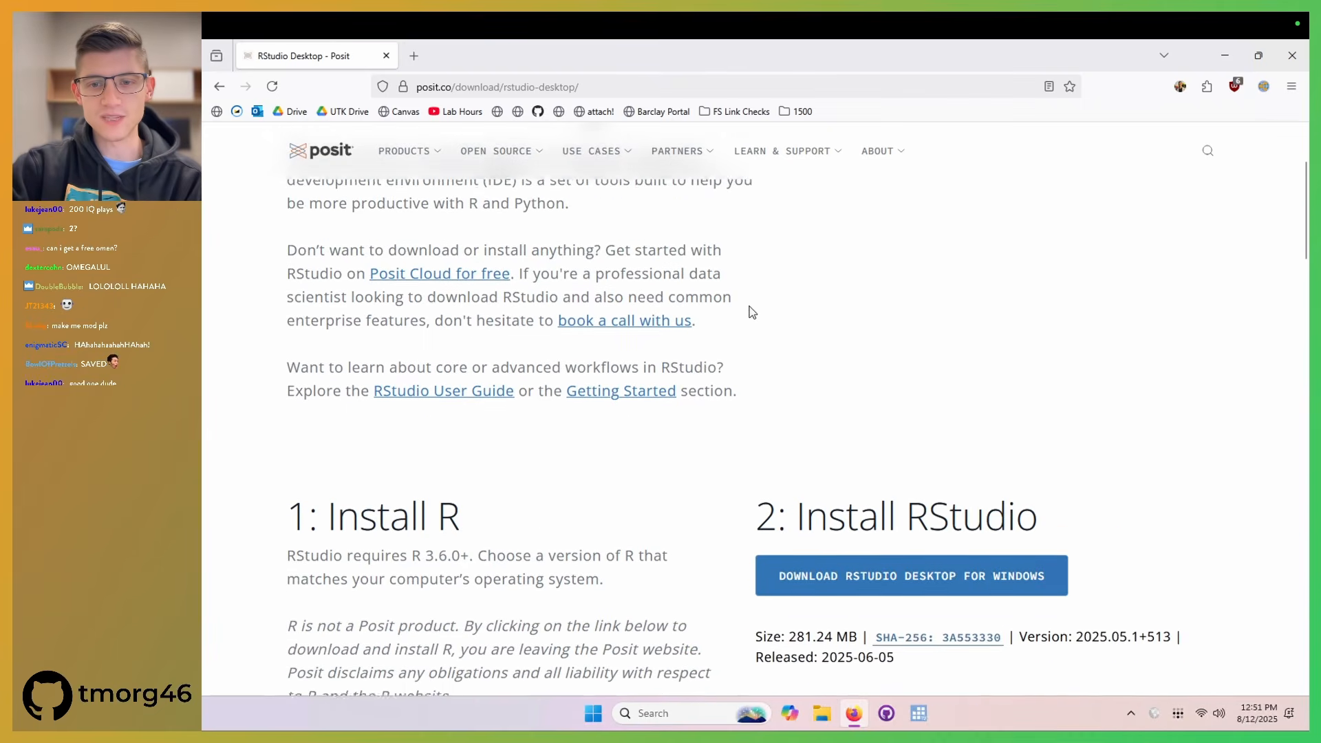
pyautogui.scroll(-1, 752, 311)
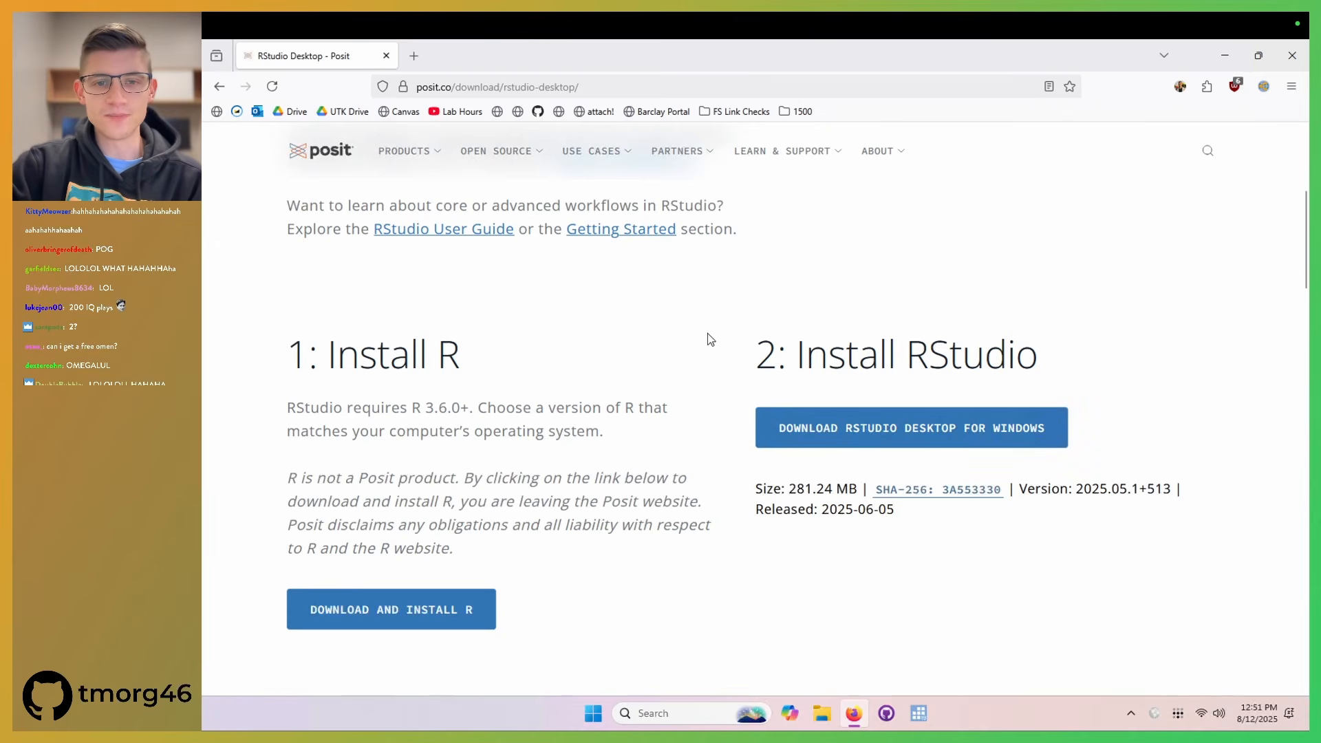
pyautogui.scroll(-1, 707, 333)
pyautogui.click(385, 587)
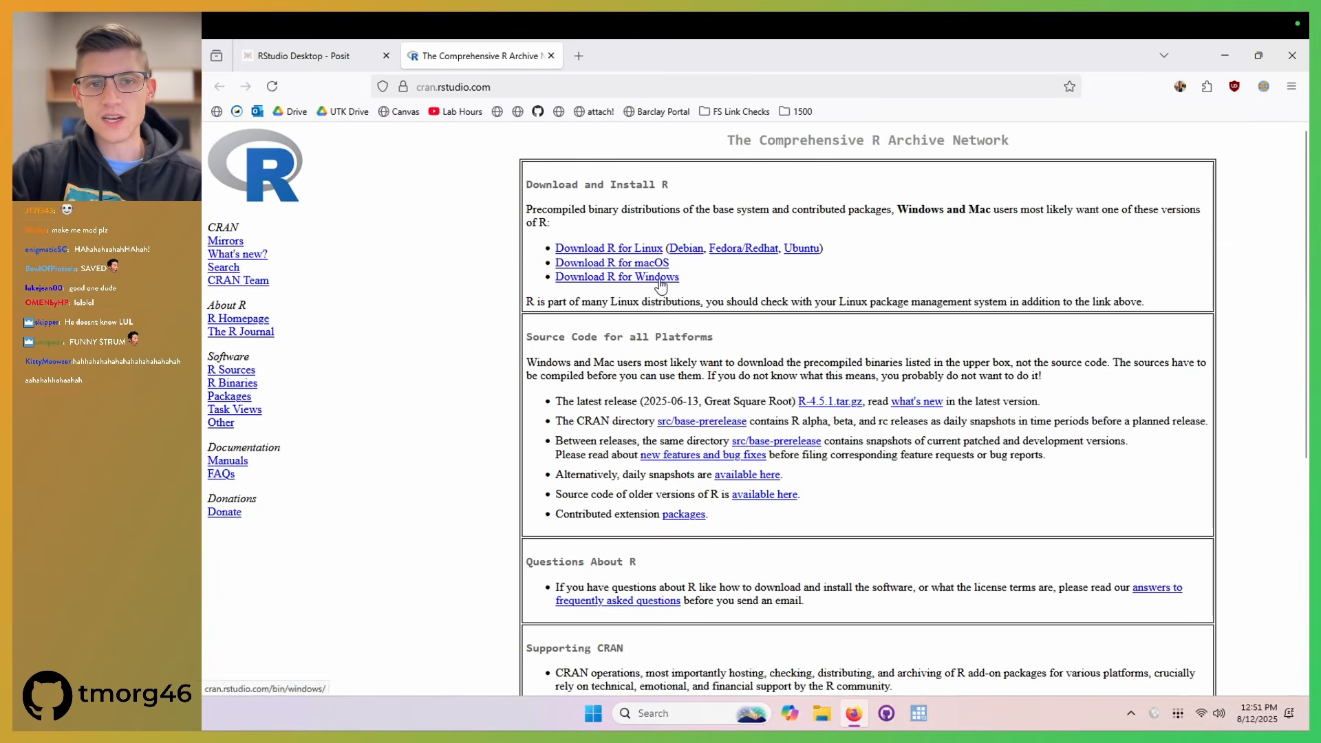
pyautogui.click(659, 278)
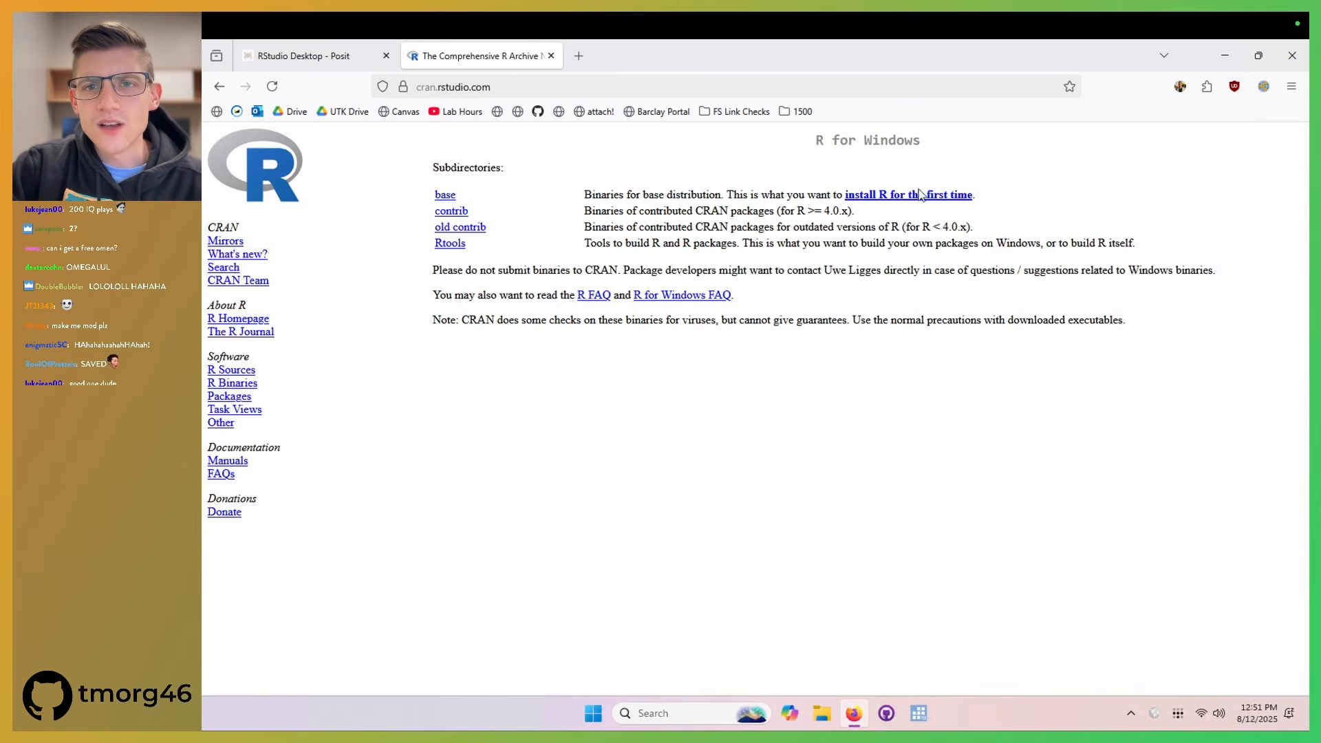
pyautogui.click(444, 198)
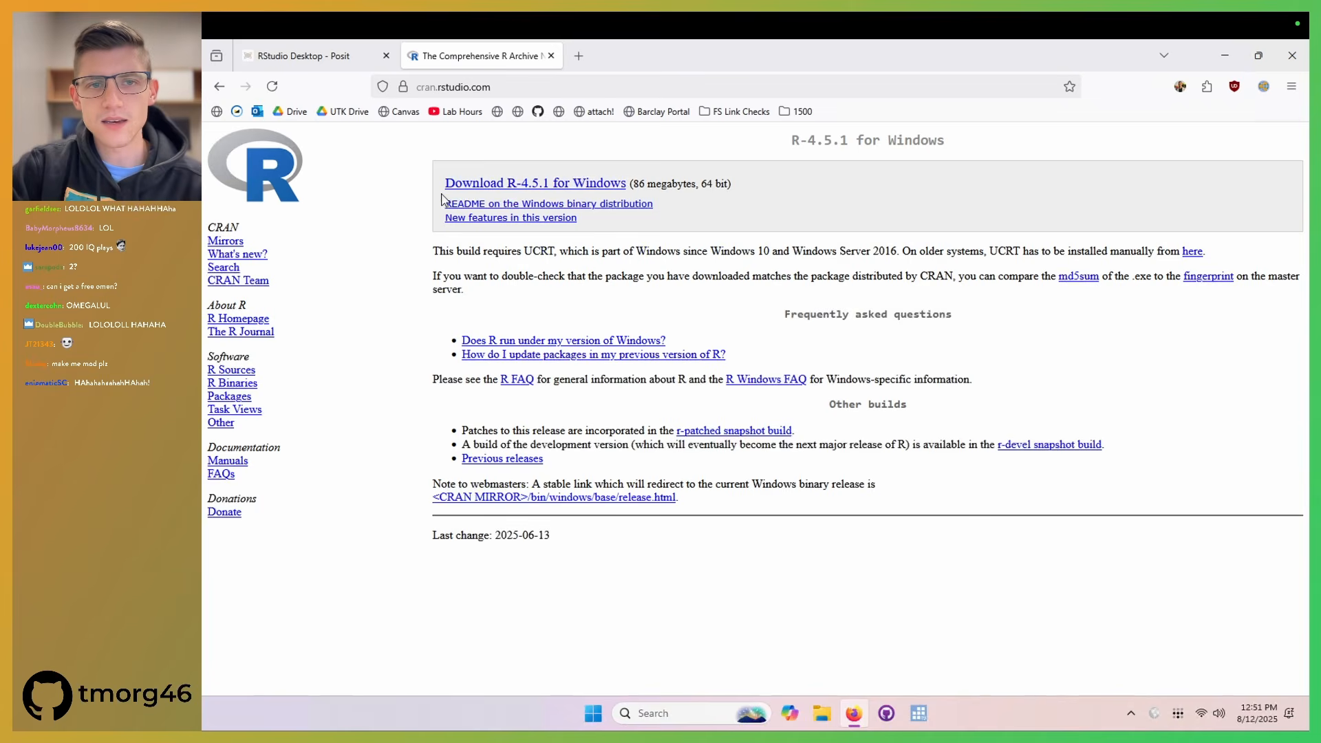
pyautogui.click(563, 184)
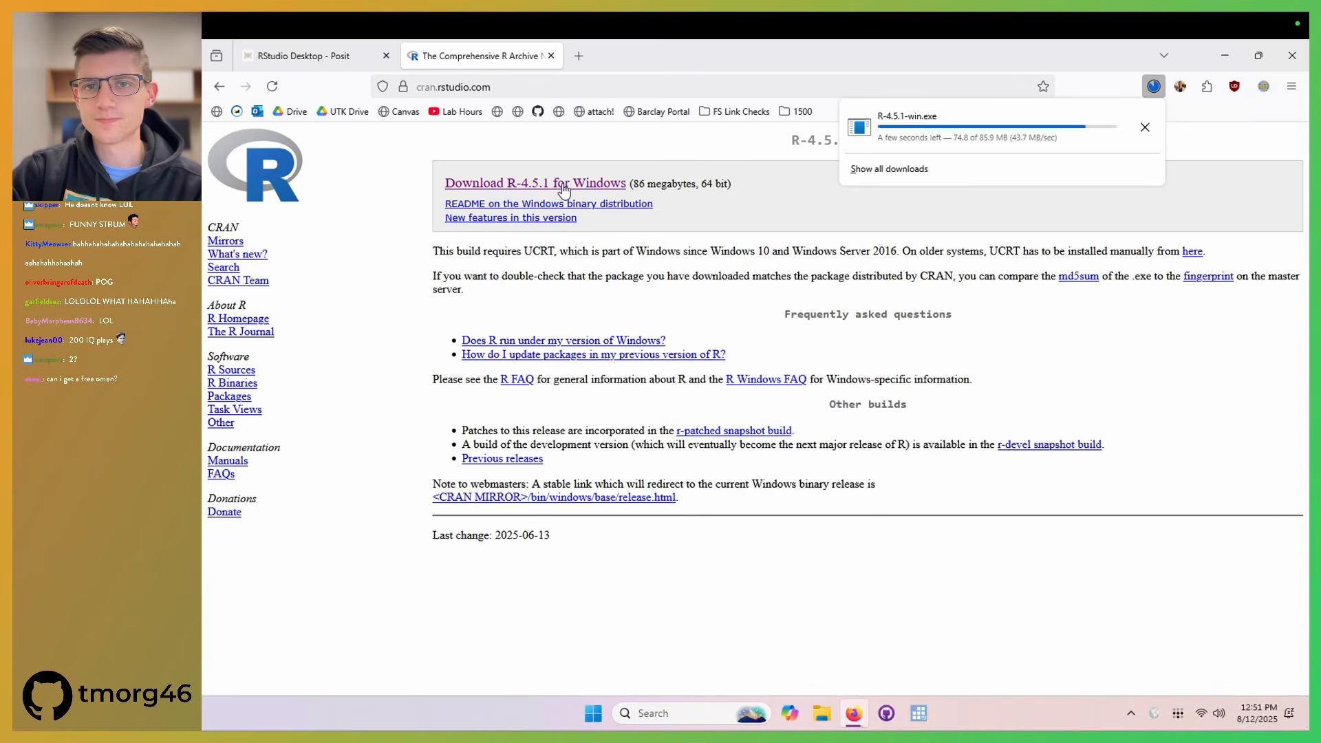
# Step: Launch R-4.5.1-win.exe, allow it to make changes, choose English as the setup language, and read through the GNU General Public License
pyautogui.click(907, 123)
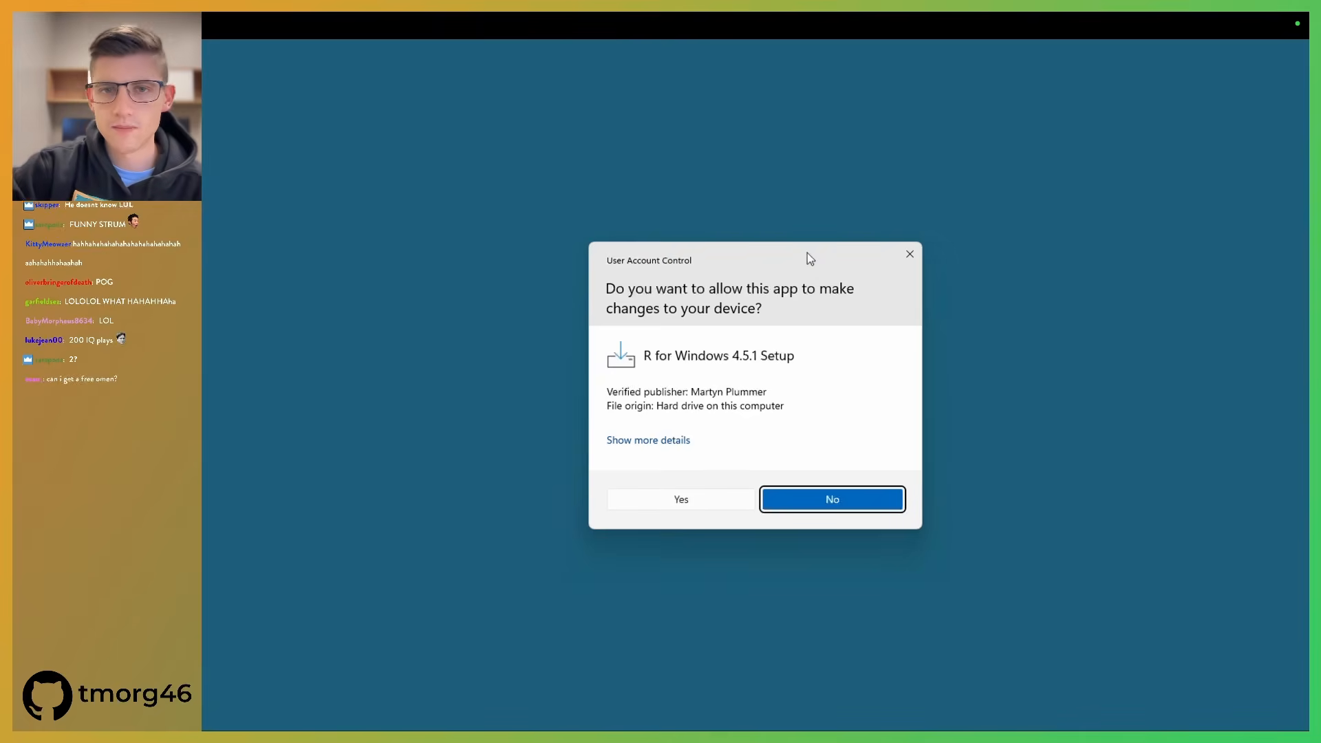
pyautogui.click(716, 502)
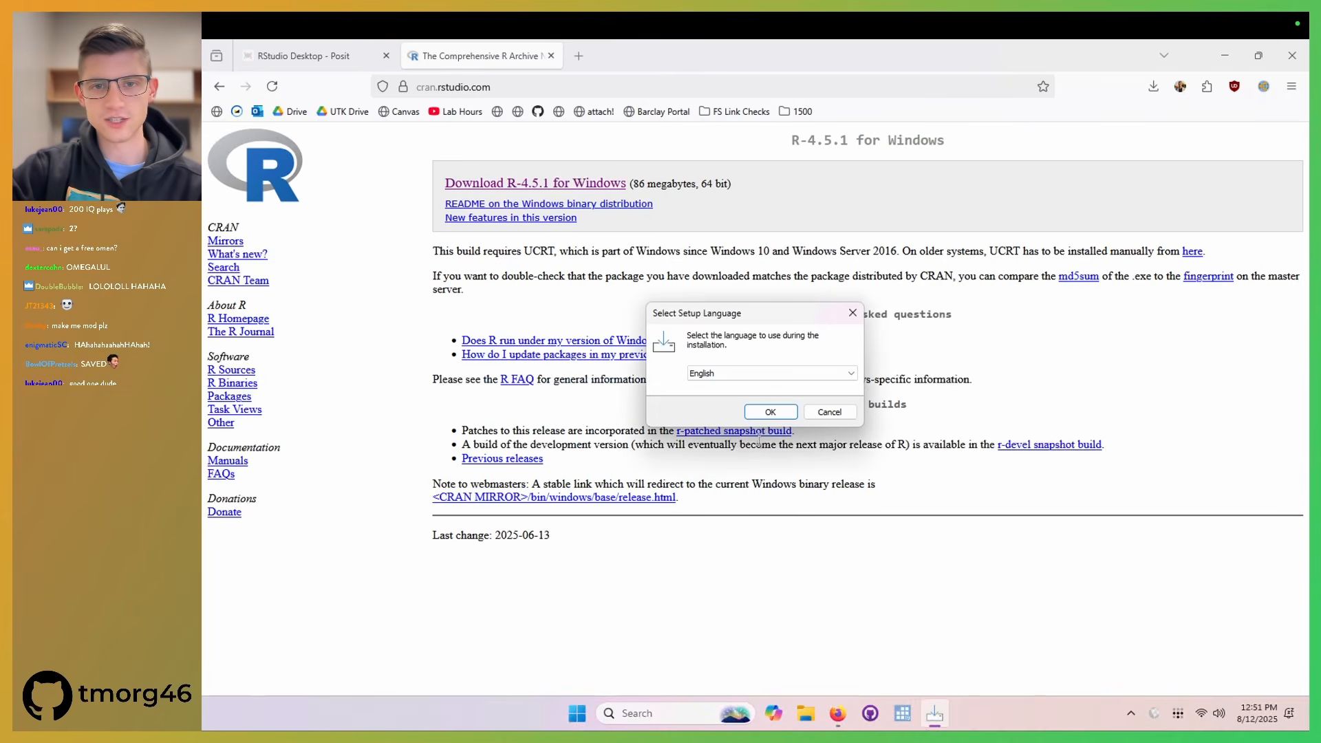
pyautogui.click(767, 412)
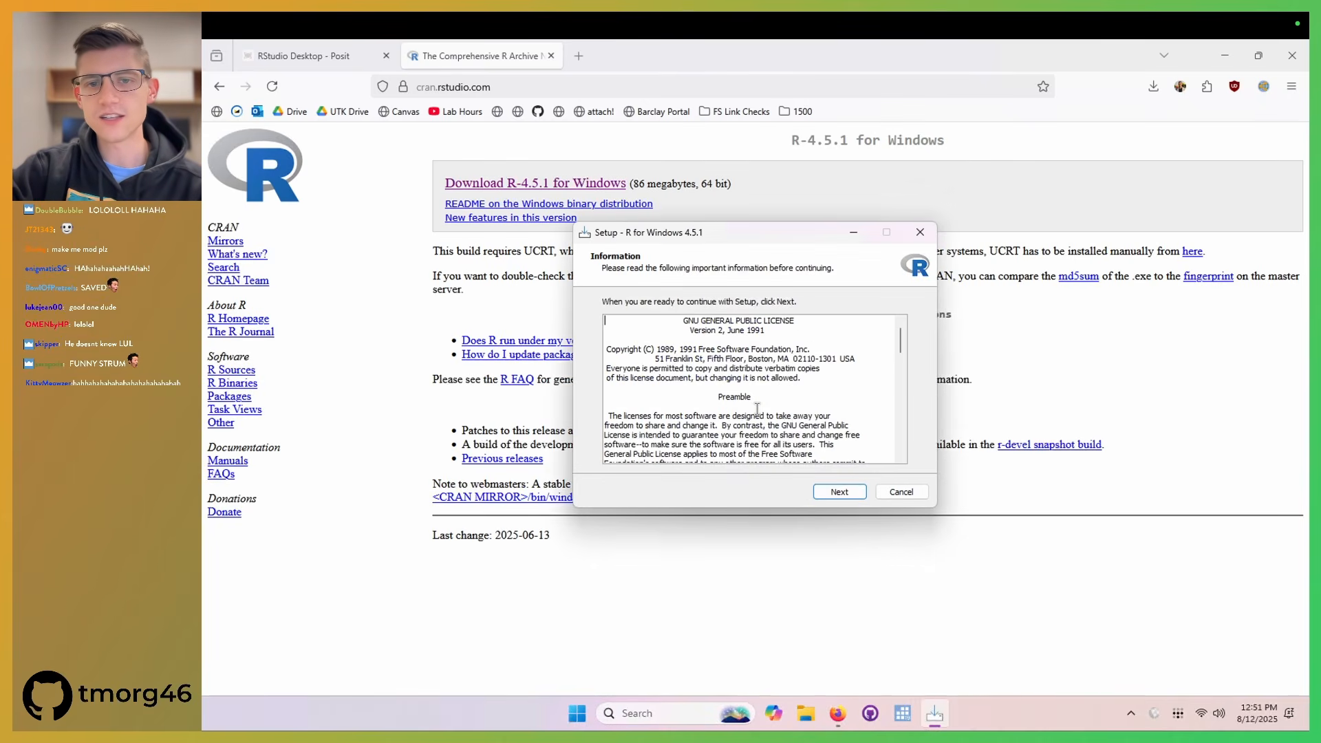
pyautogui.scroll(-20, 831, 436)
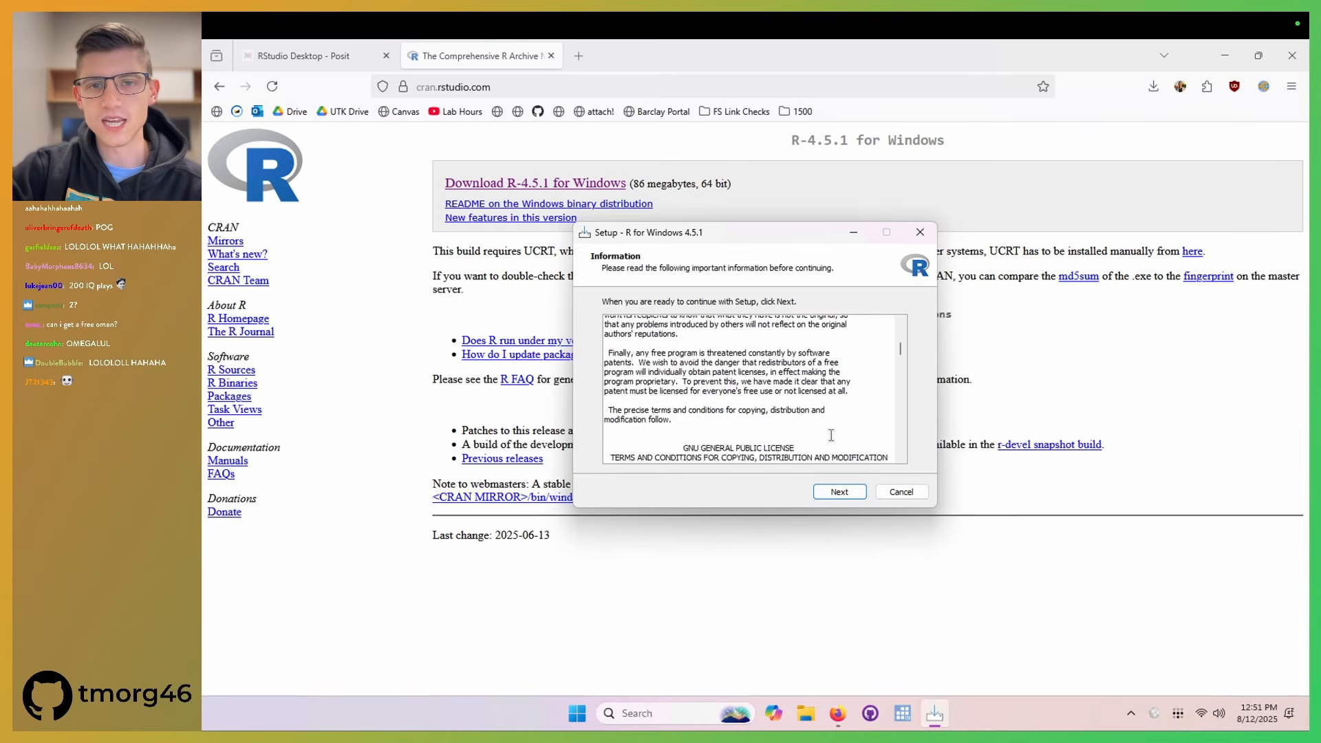
pyautogui.scroll(-20, 830, 436)
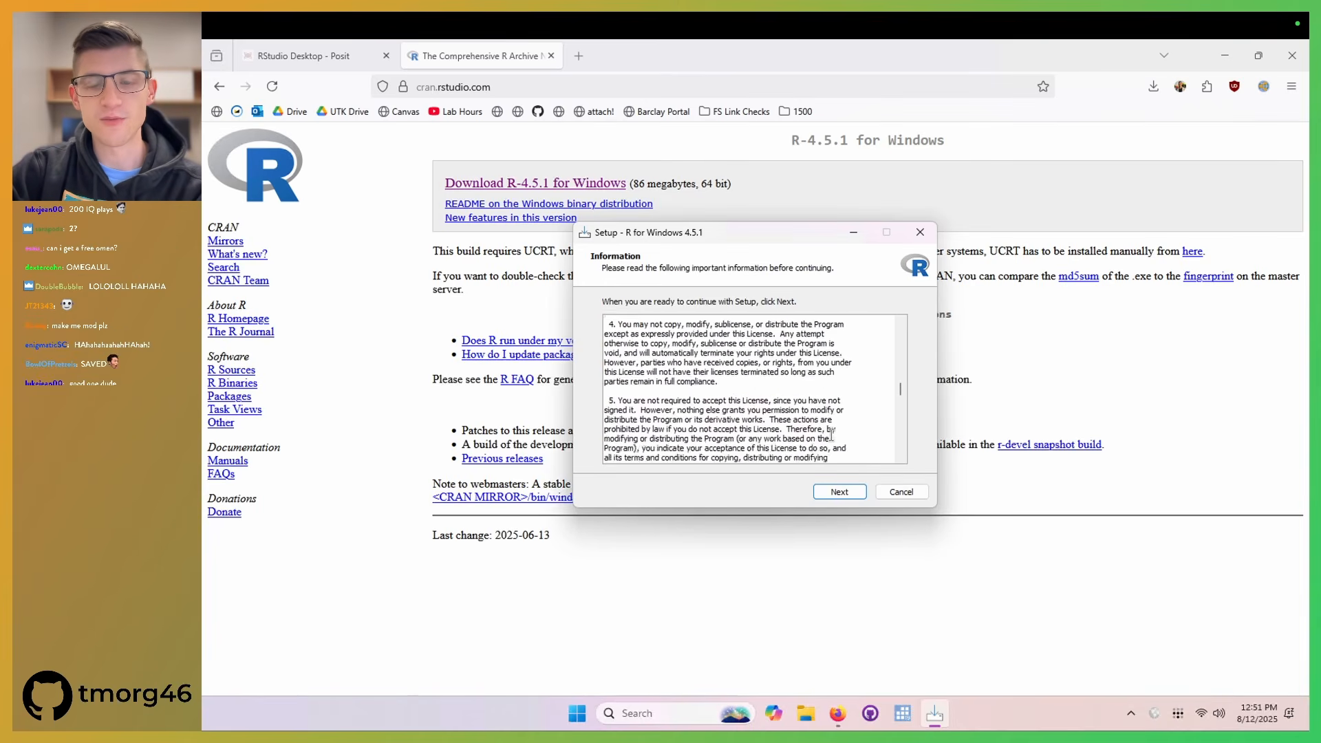
pyautogui.scroll(-15, 831, 435)
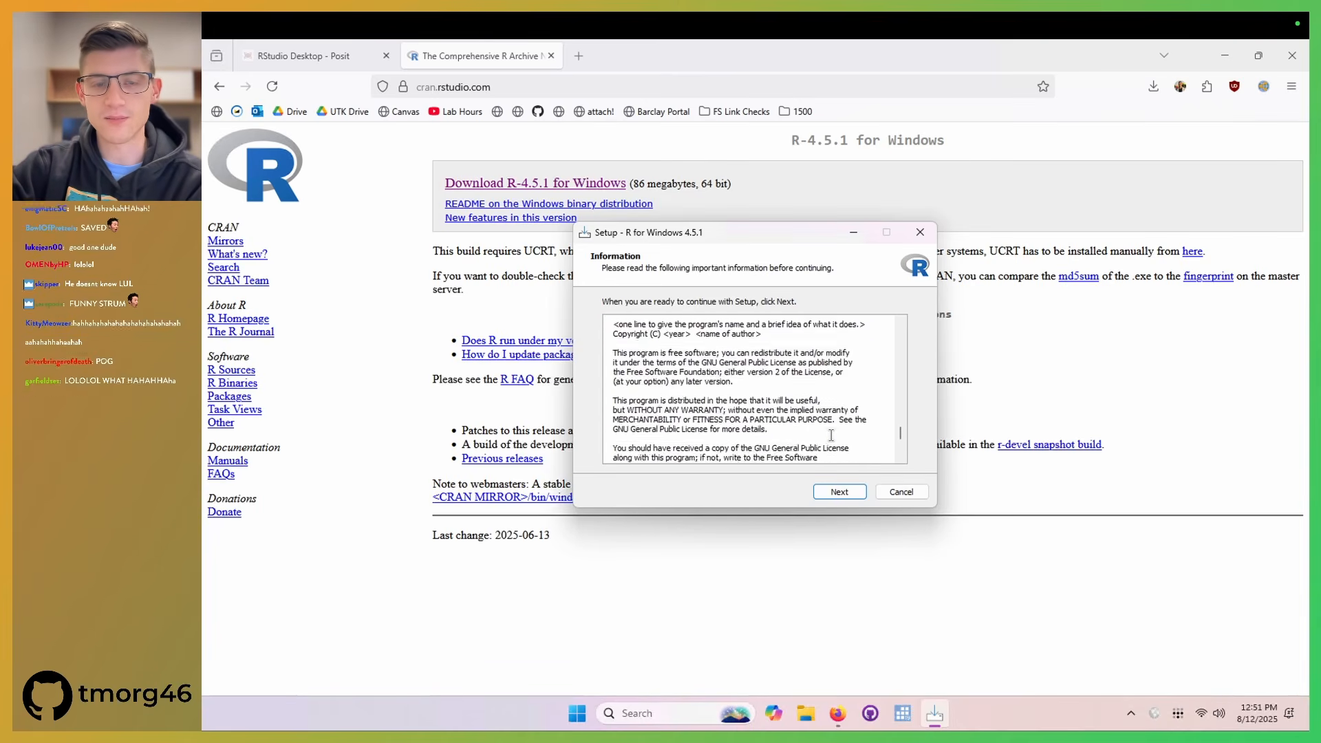
# Step: Install R for Windows 4.5.1 with the default location, components, startup options, Start Menu folder and additional tasks, and finish the setup
pyautogui.click(838, 492)
pyautogui.click(837, 492)
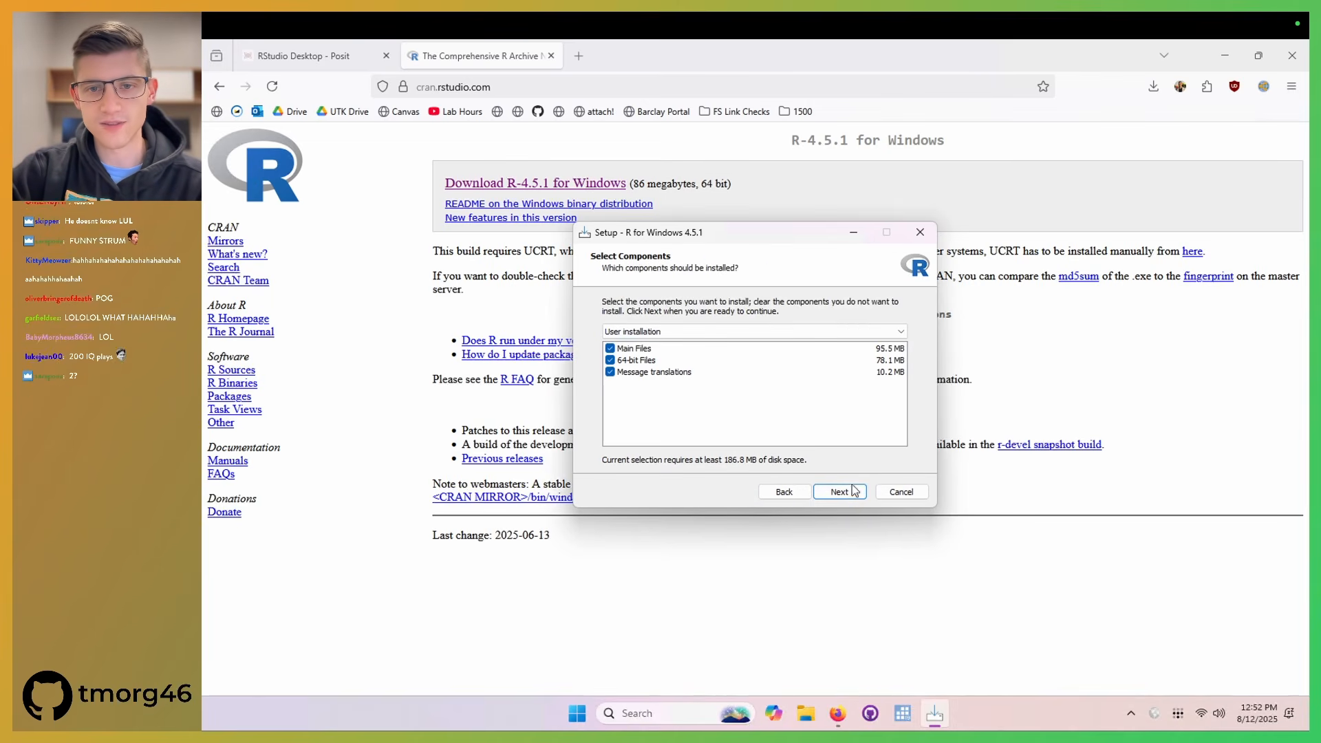
pyautogui.click(845, 491)
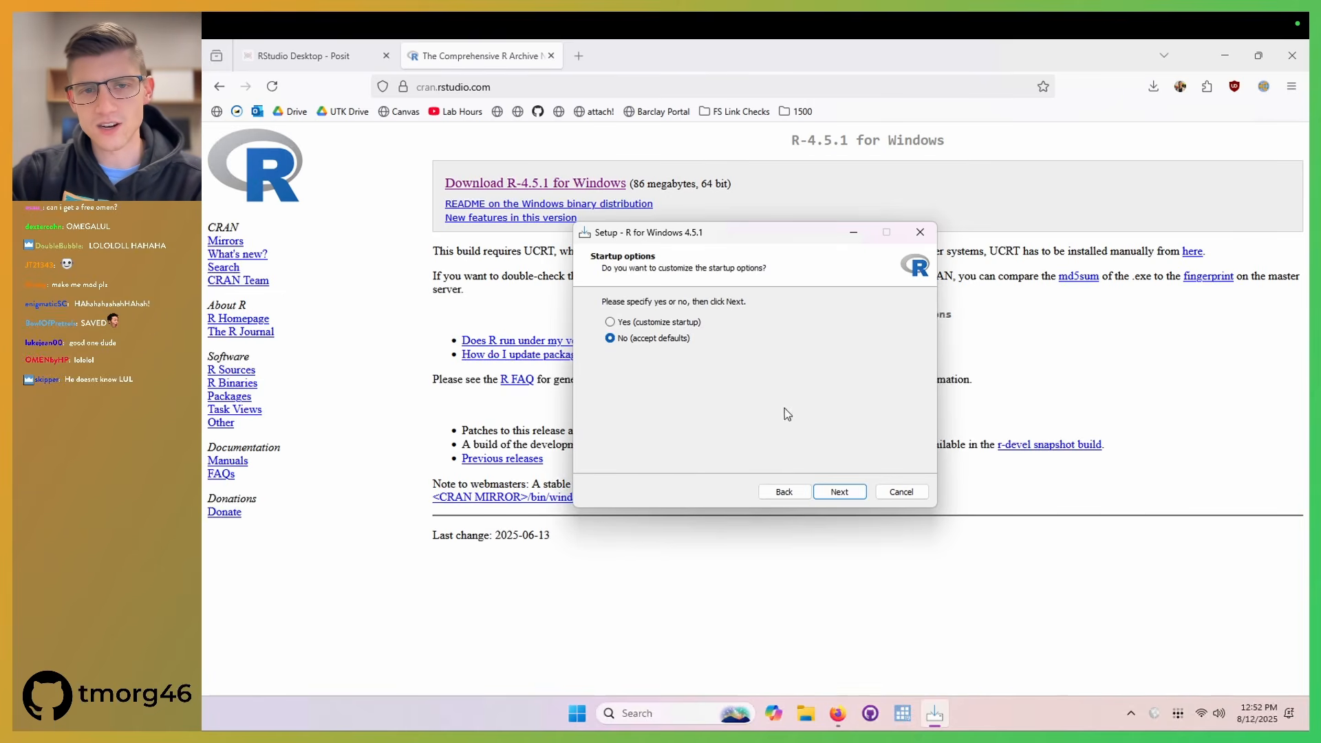
pyautogui.click(840, 490)
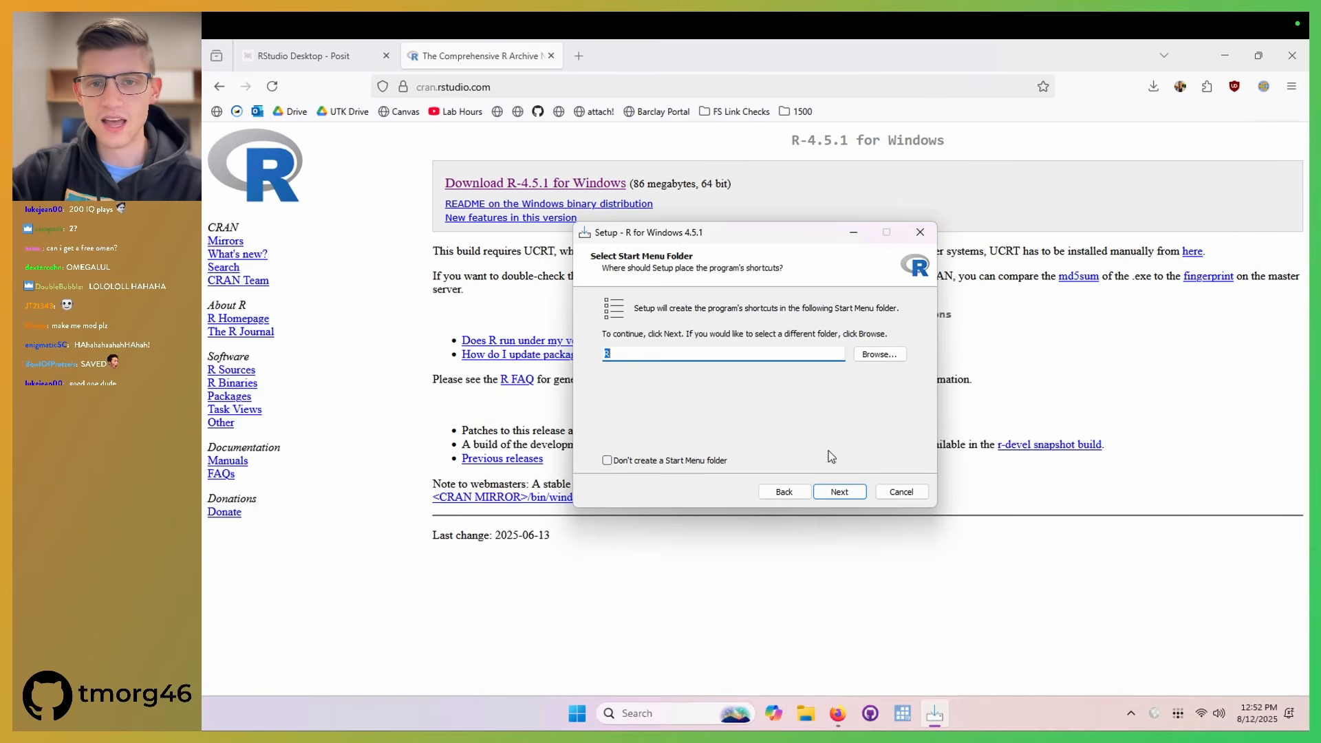
pyautogui.click(831, 491)
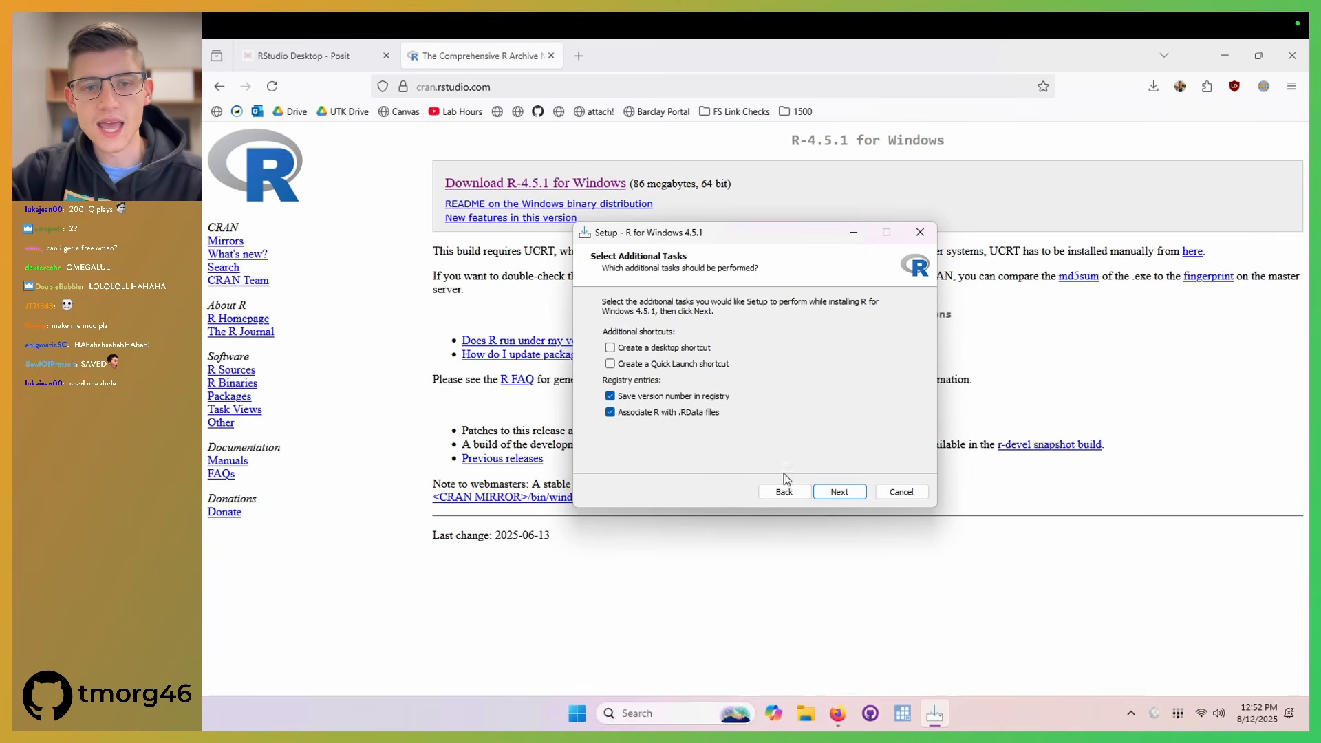
pyautogui.click(841, 491)
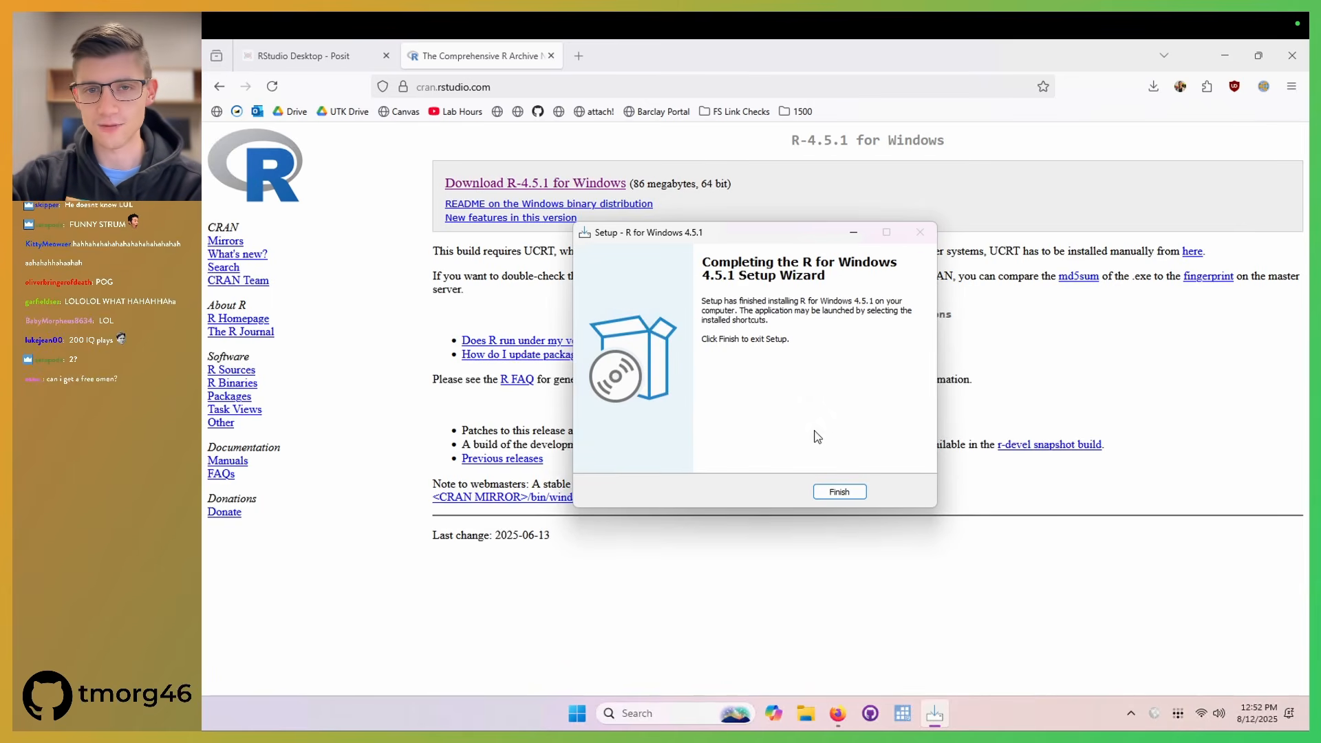
pyautogui.click(844, 493)
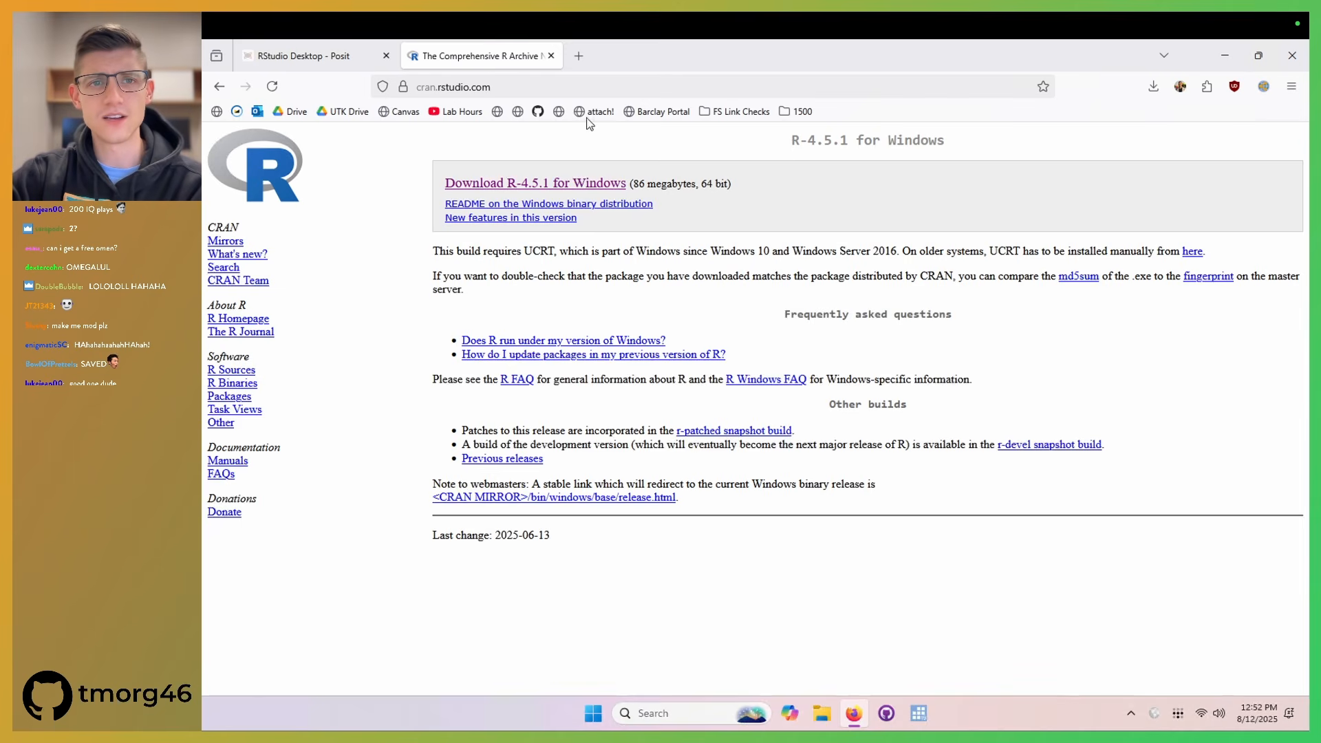
# Step: Close the CRAN page, then download RStudio Desktop for Windows from Posit and open RStudio-2025.05.1-513.exe
pyautogui.click(550, 56)
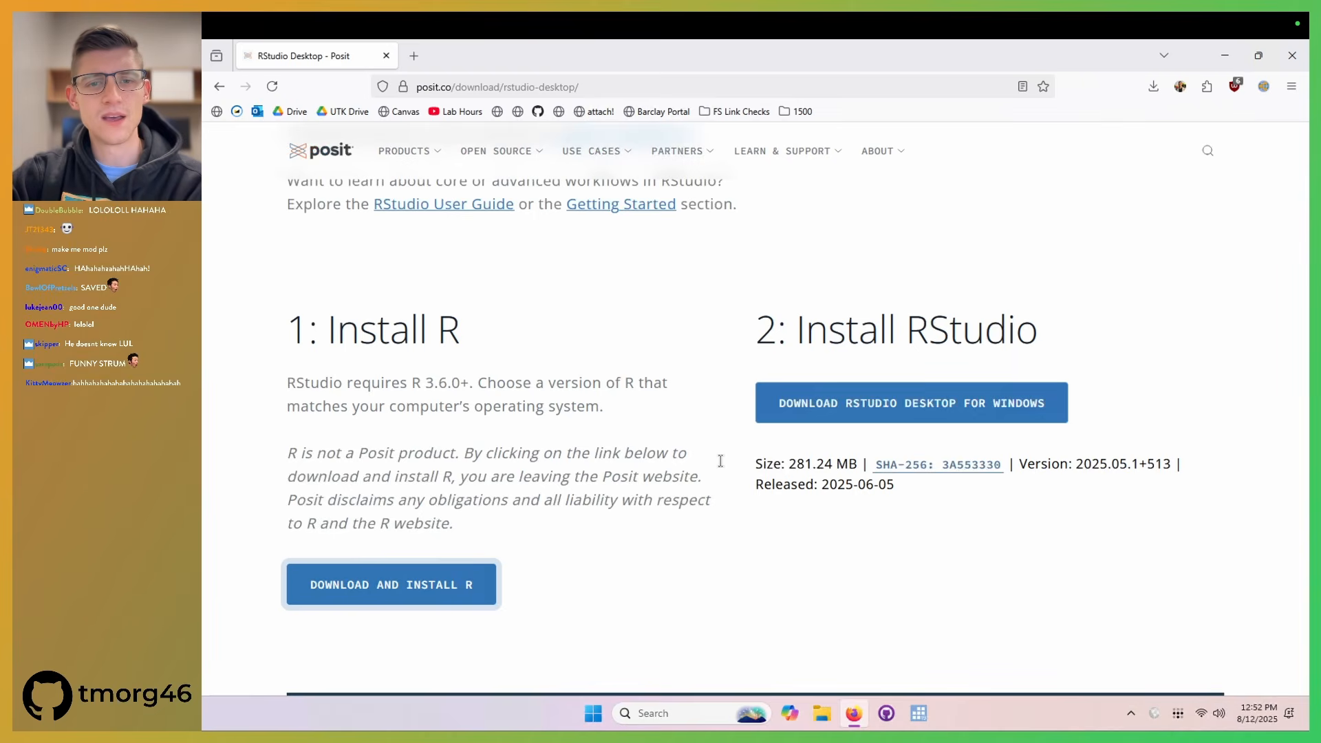
pyautogui.click(934, 410)
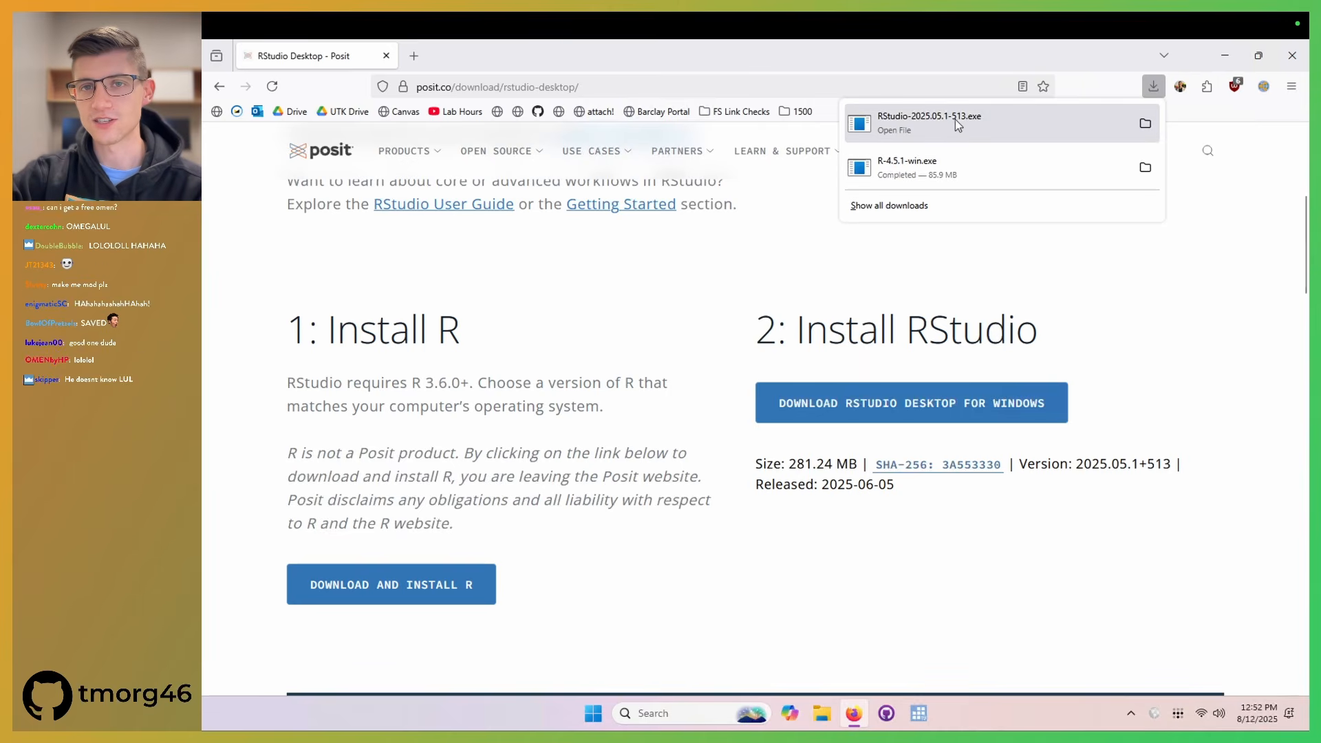
pyautogui.click(955, 119)
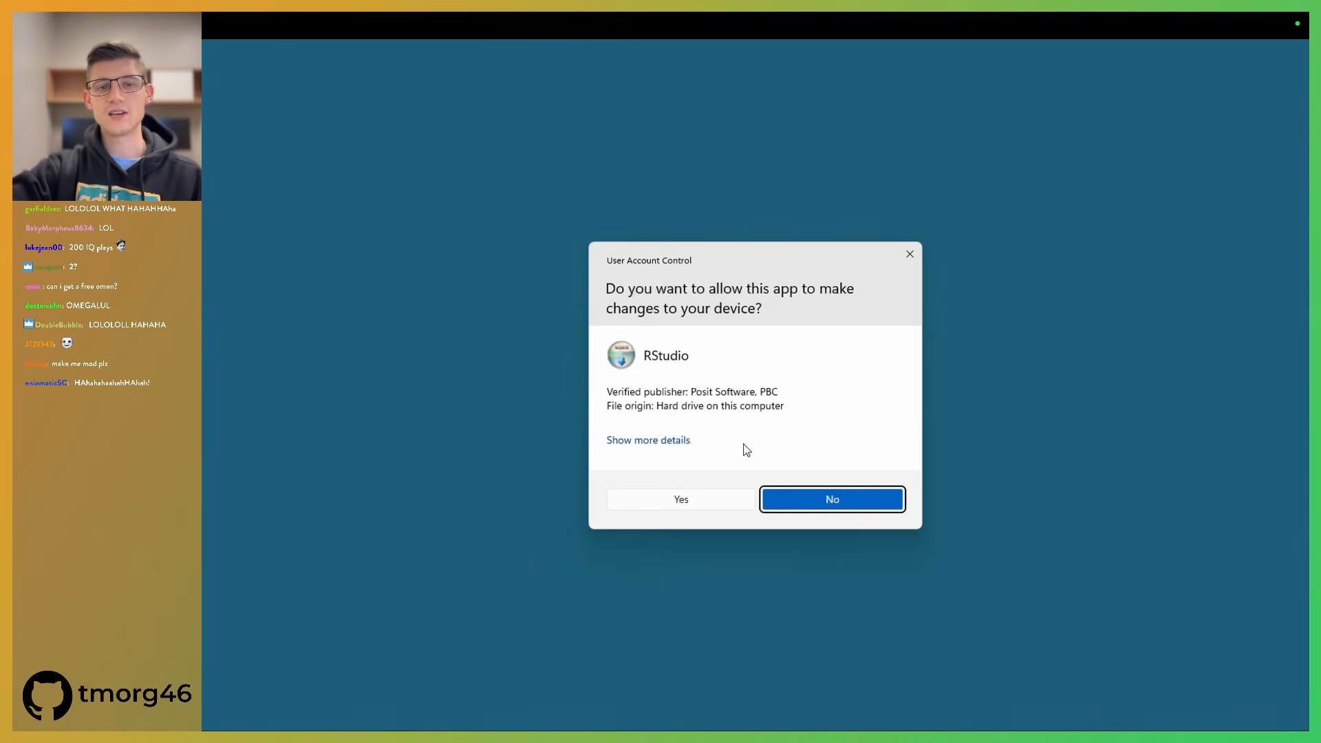
# Step: Allow the RStudio installer to make changes and install RStudio into C:\Program Files\RStudio
pyautogui.click(697, 499)
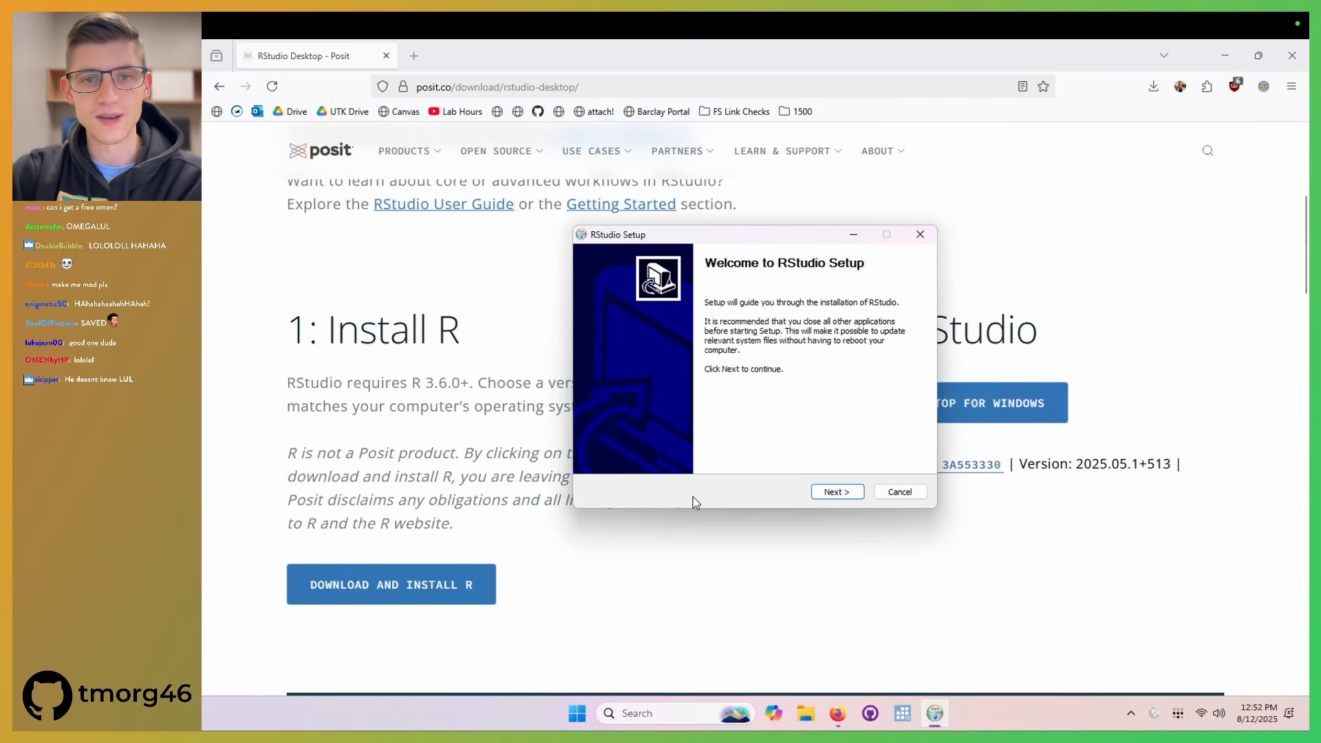
pyautogui.click(846, 493)
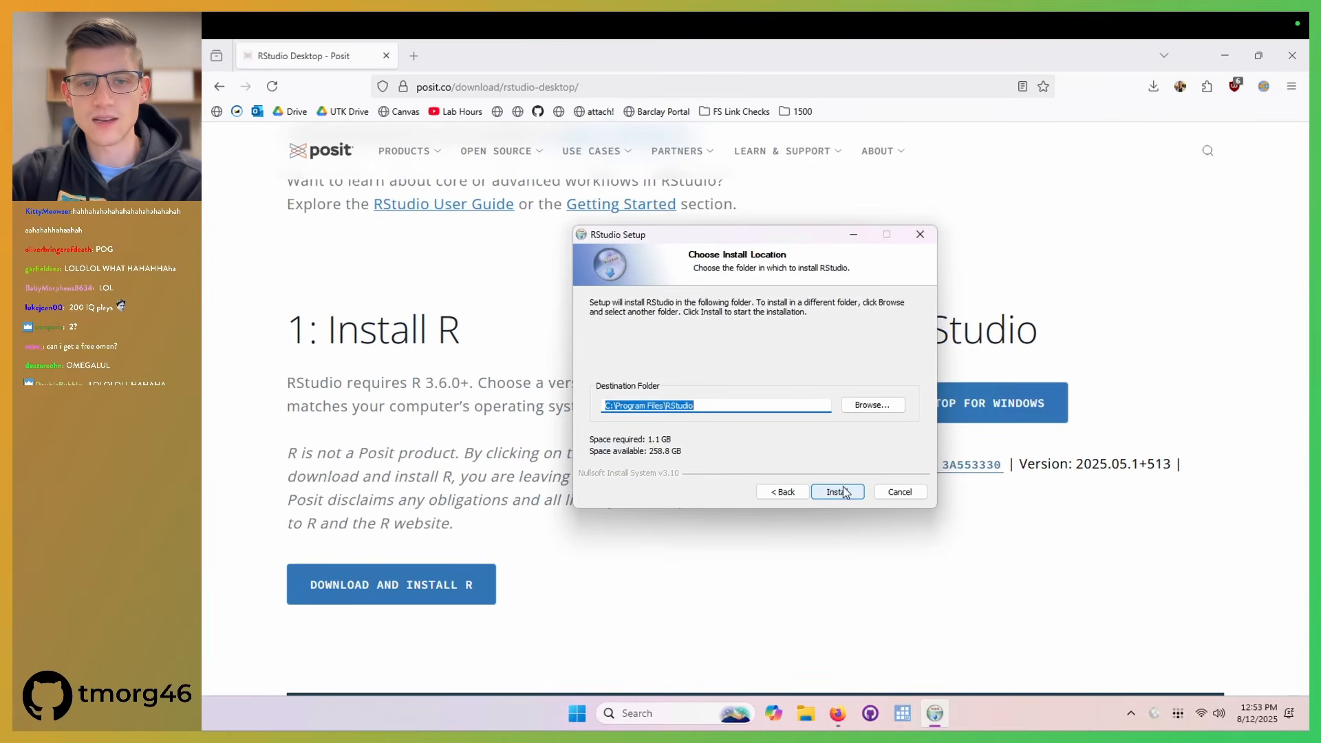
pyautogui.click(843, 491)
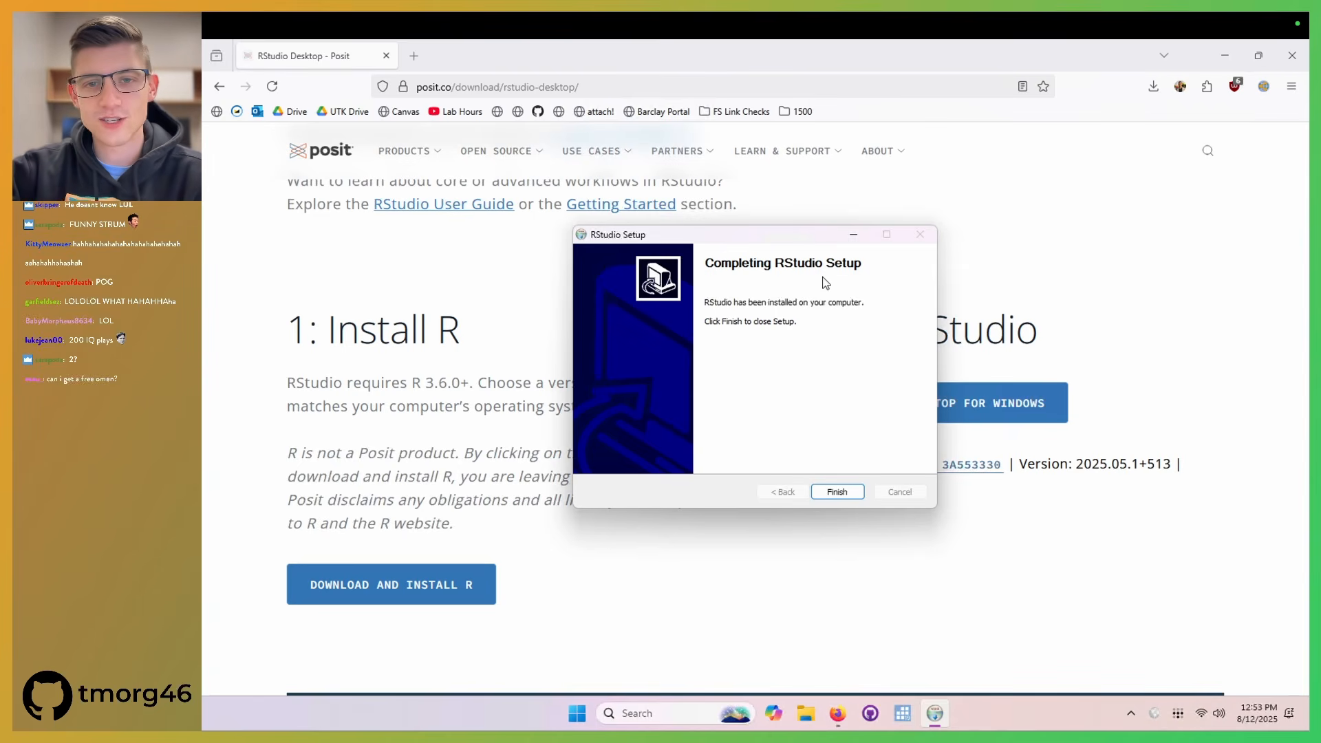
# Step: Finish the RStudio setup, then search Windows for "rstudio" and launch the RStudio app
pyautogui.click(835, 490)
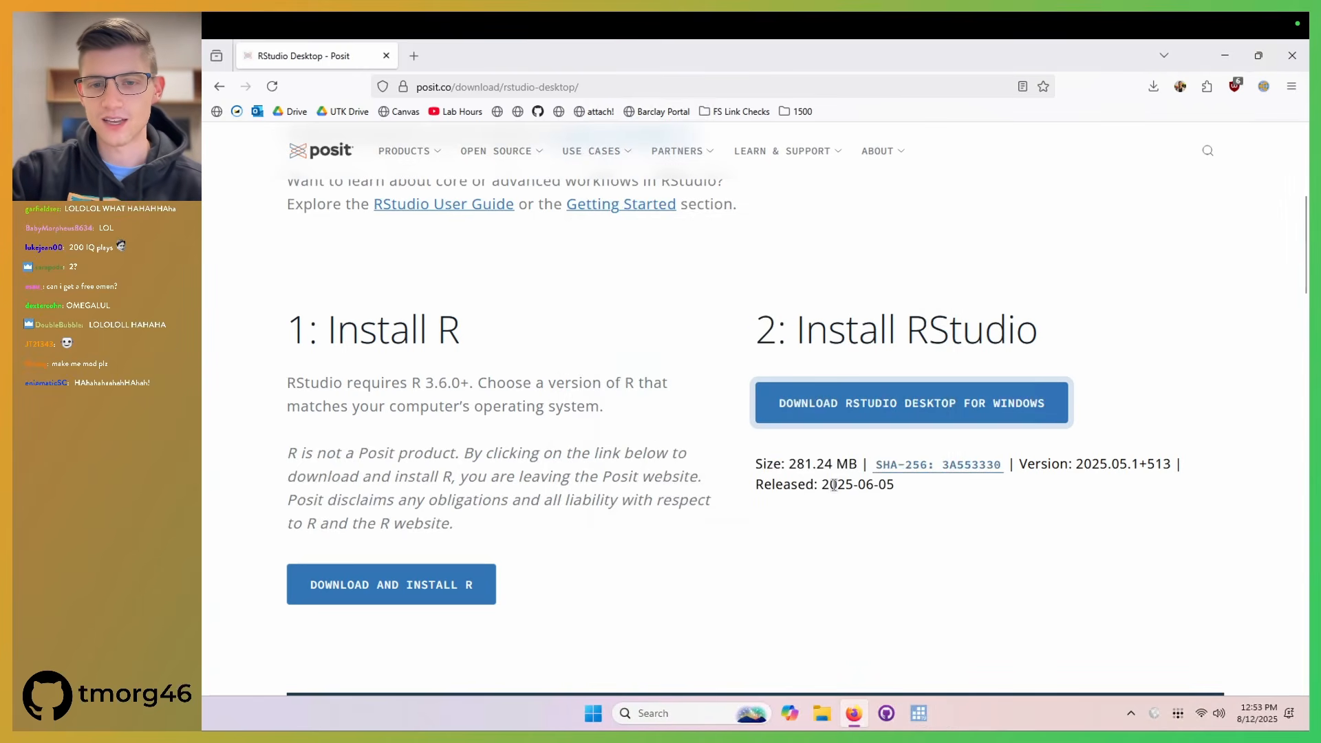
pyautogui.click(664, 714)
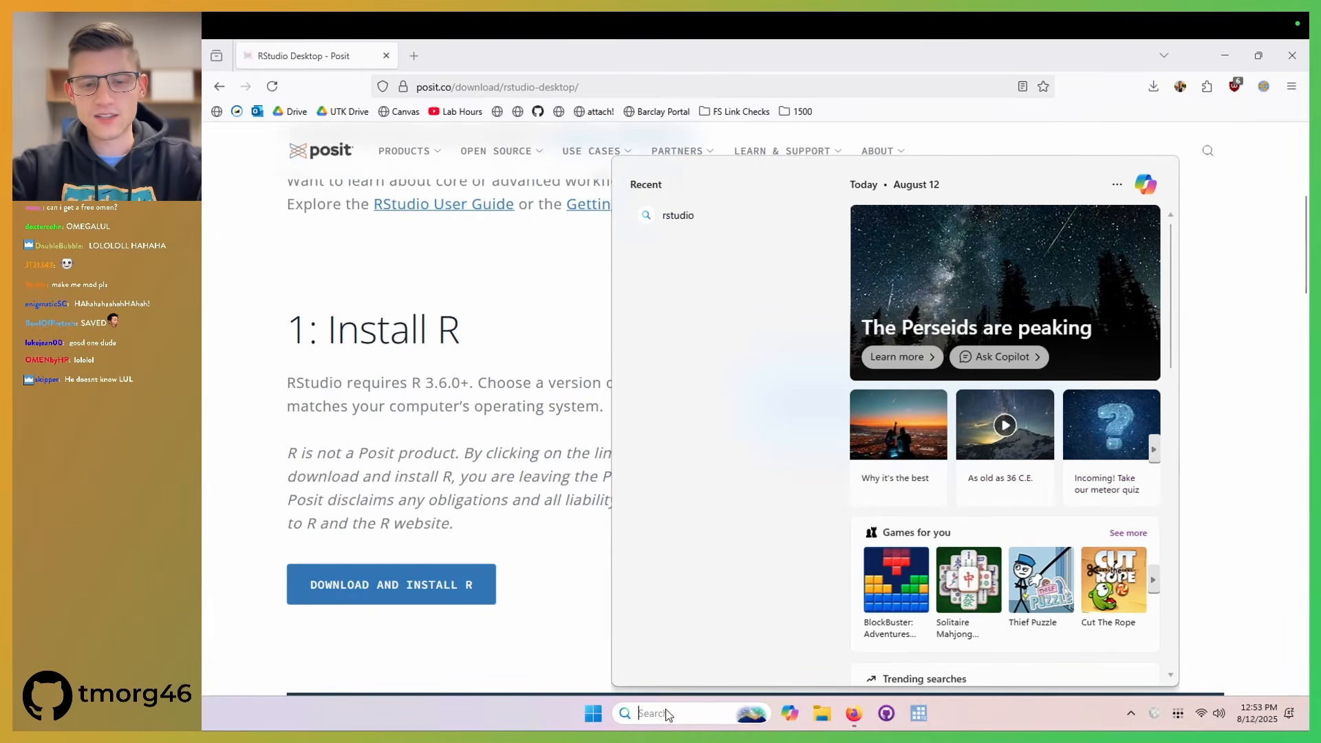
pyautogui.write('rstudio')
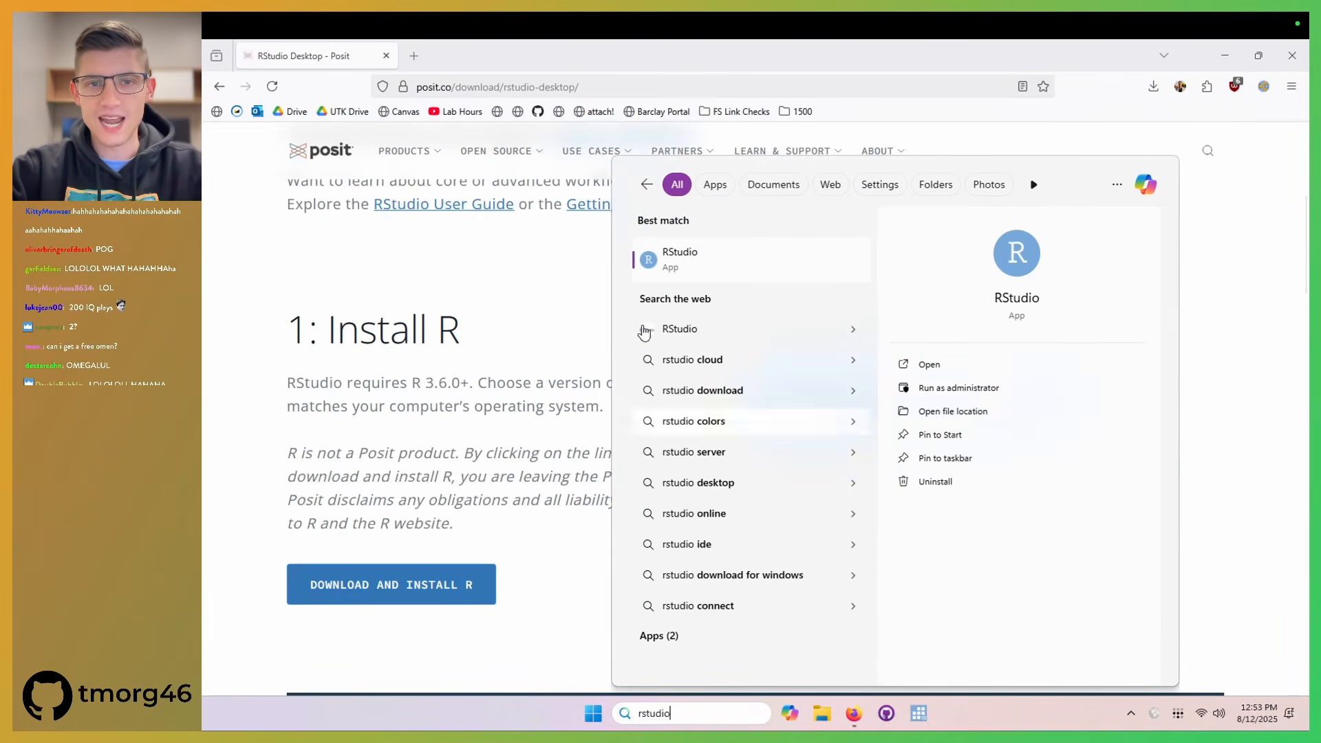
pyautogui.click(672, 270)
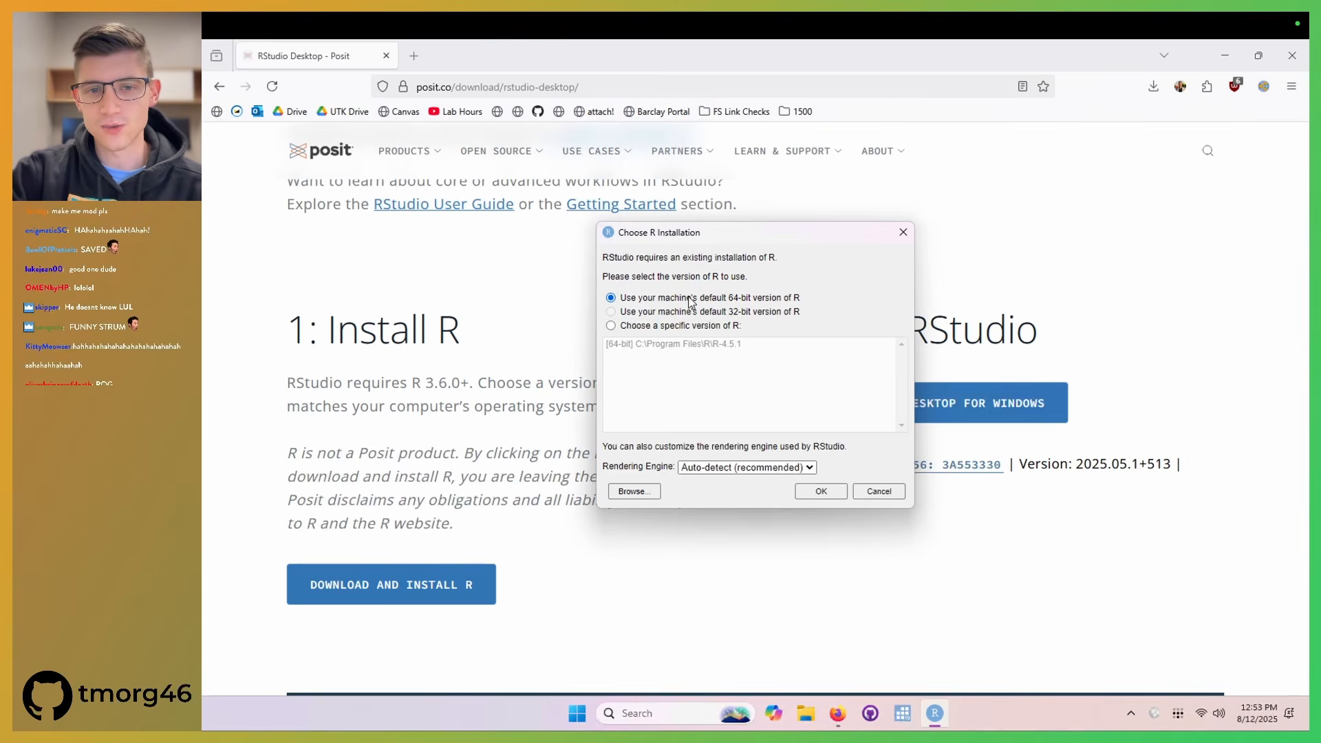
# Step: Use the machine's default 64-bit version of R with auto-detected rendering, decline automated crash reporting, and close RStudio
pyautogui.click(817, 491)
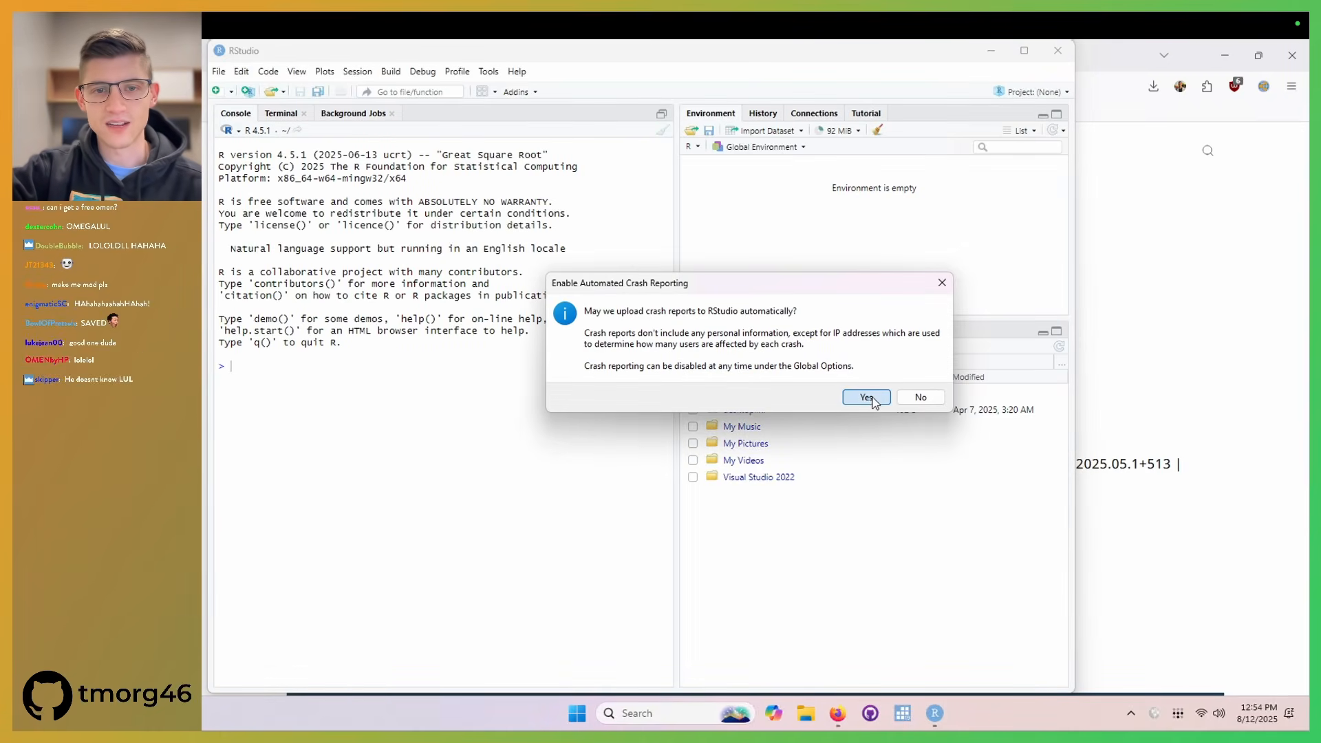
pyautogui.click(919, 398)
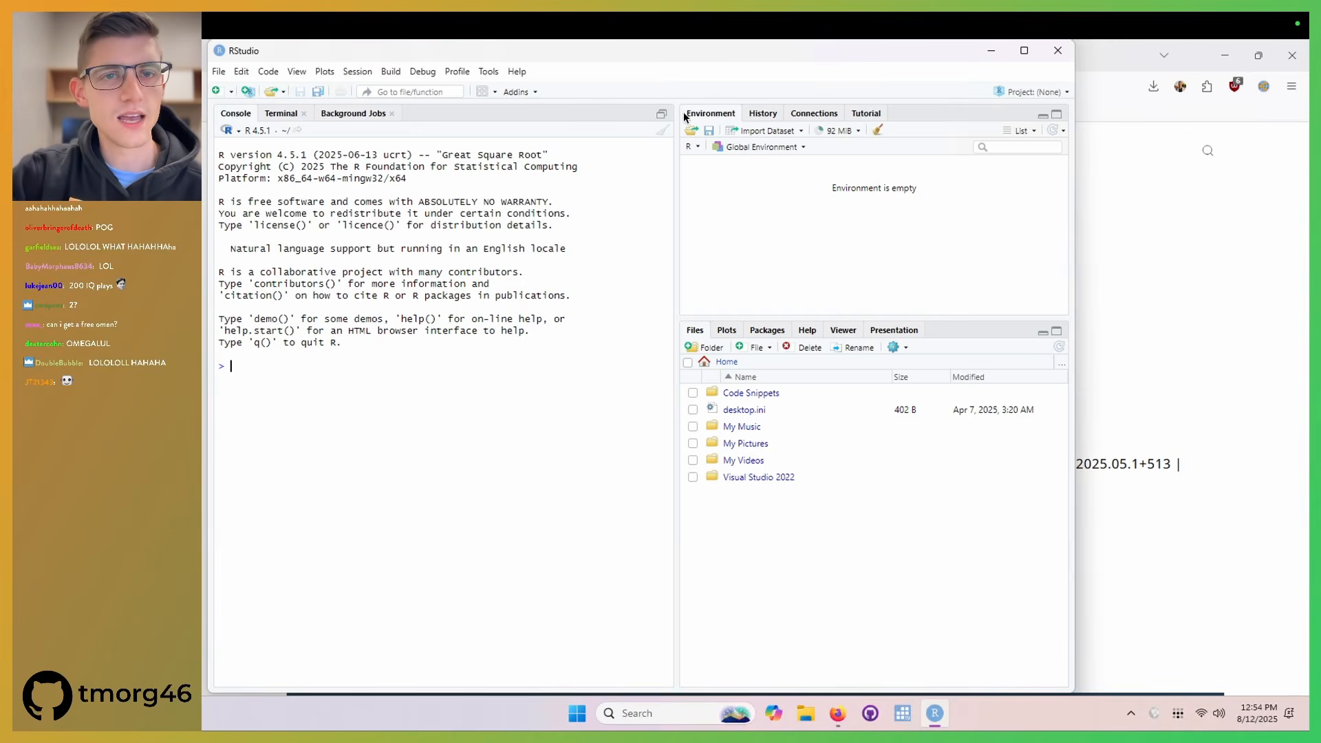
pyautogui.click(1057, 51)
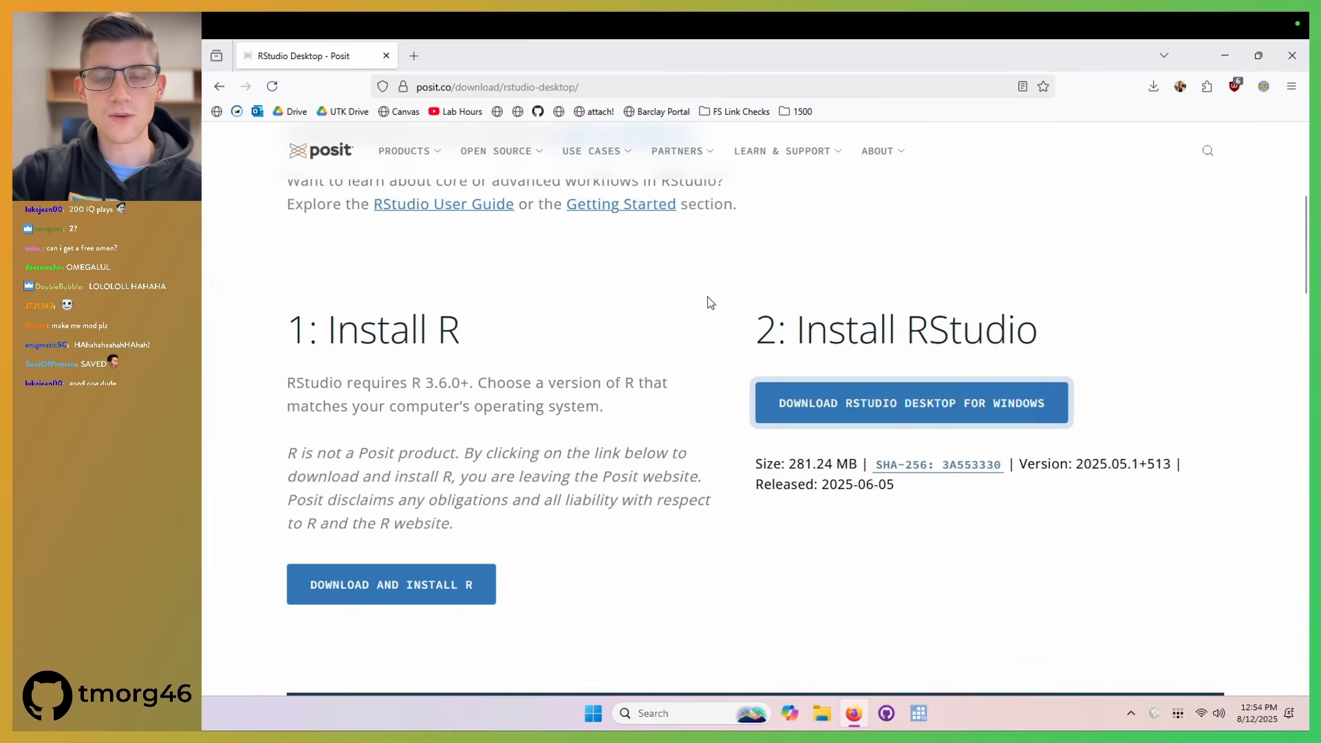